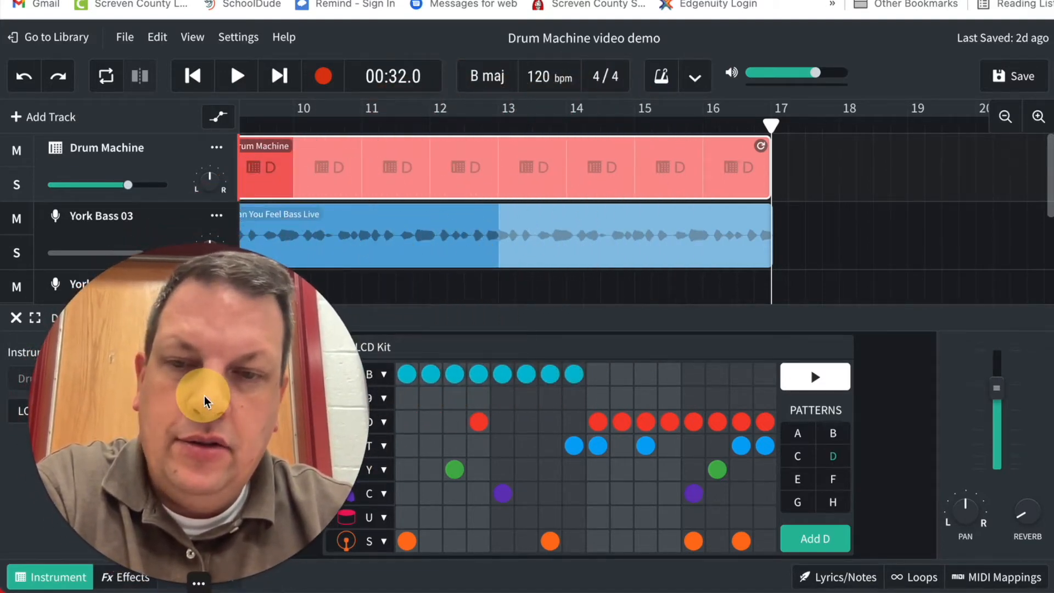
Step: Examine the Drum Machine and York Bass 03 regions on the timeline from the first measures through measure 17
click(168, 584)
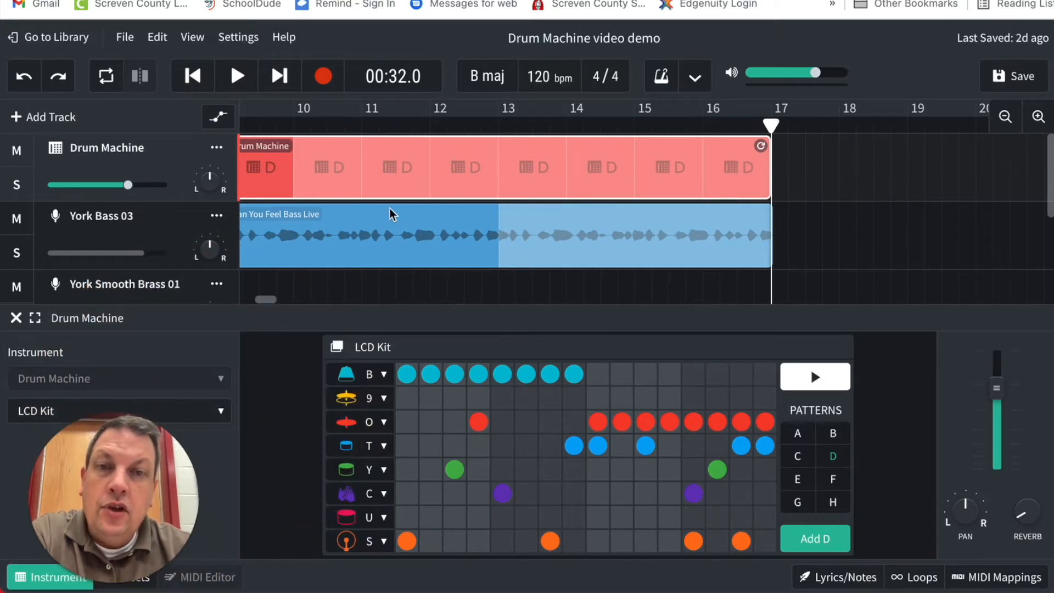
scroll(389, 209, left, 10)
scroll(390, 211, right, 10)
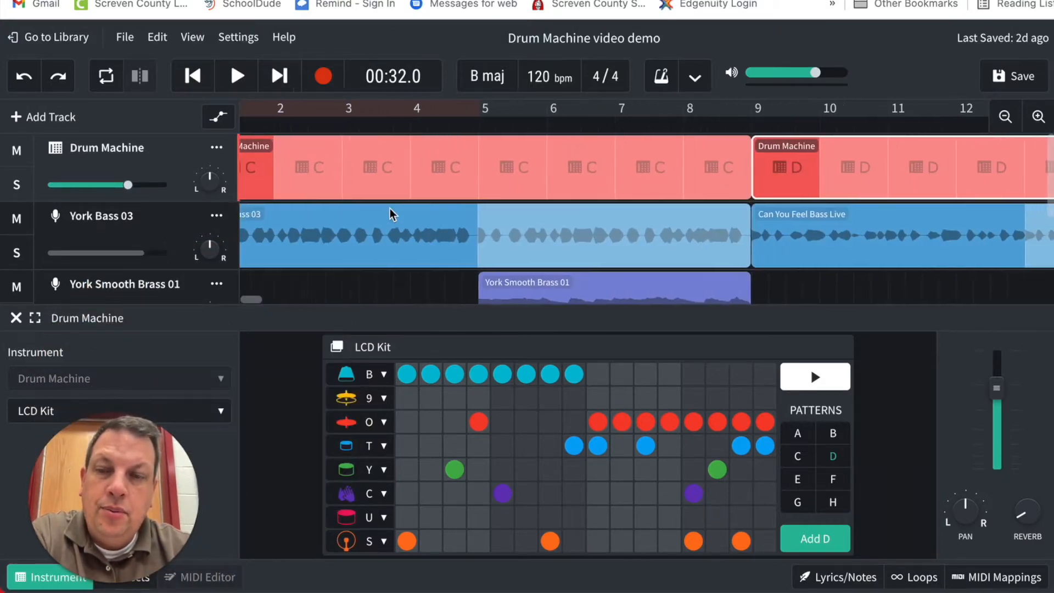
scroll(390, 211, left, 6)
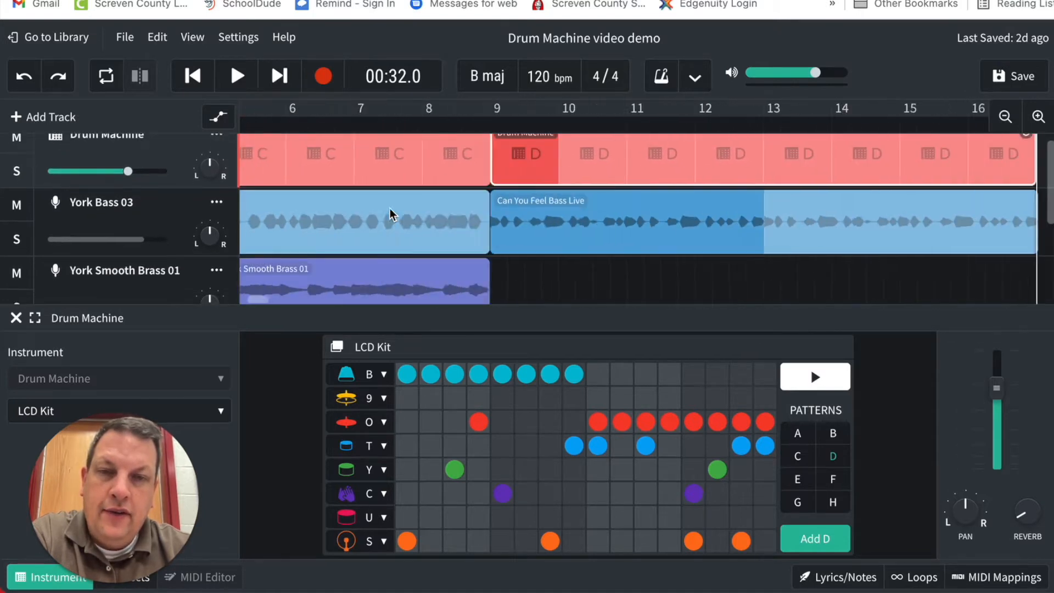
scroll(390, 212, up, 1)
scroll(389, 211, right, 4)
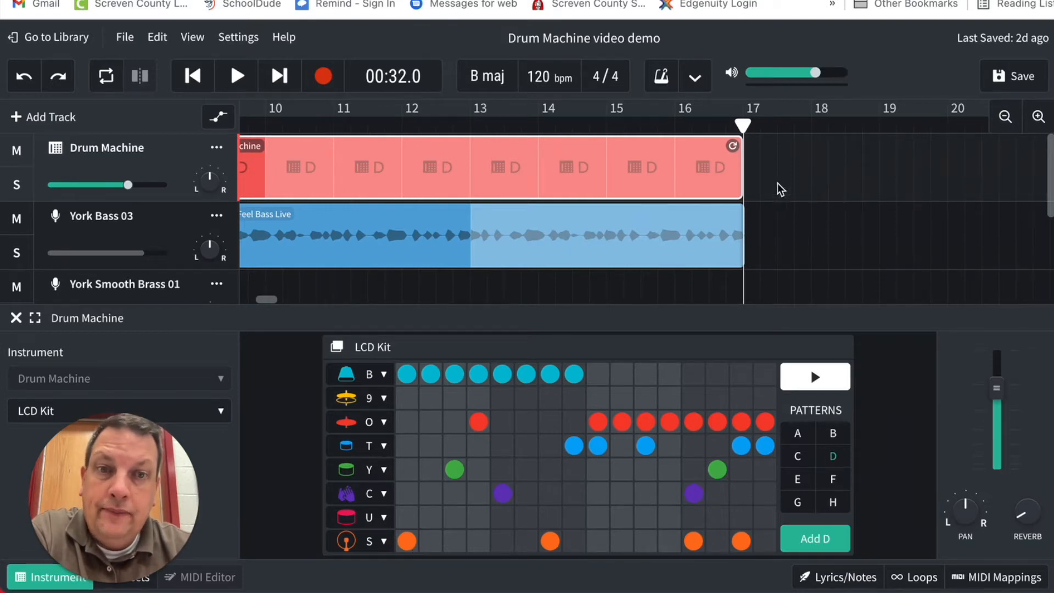
scroll(762, 194, right, 2)
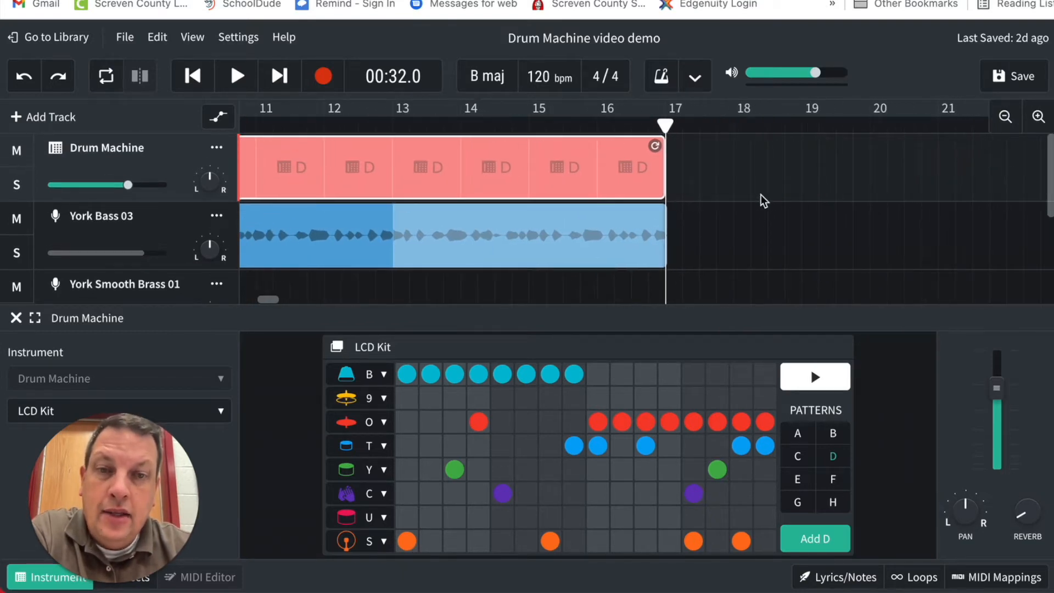
click(667, 125)
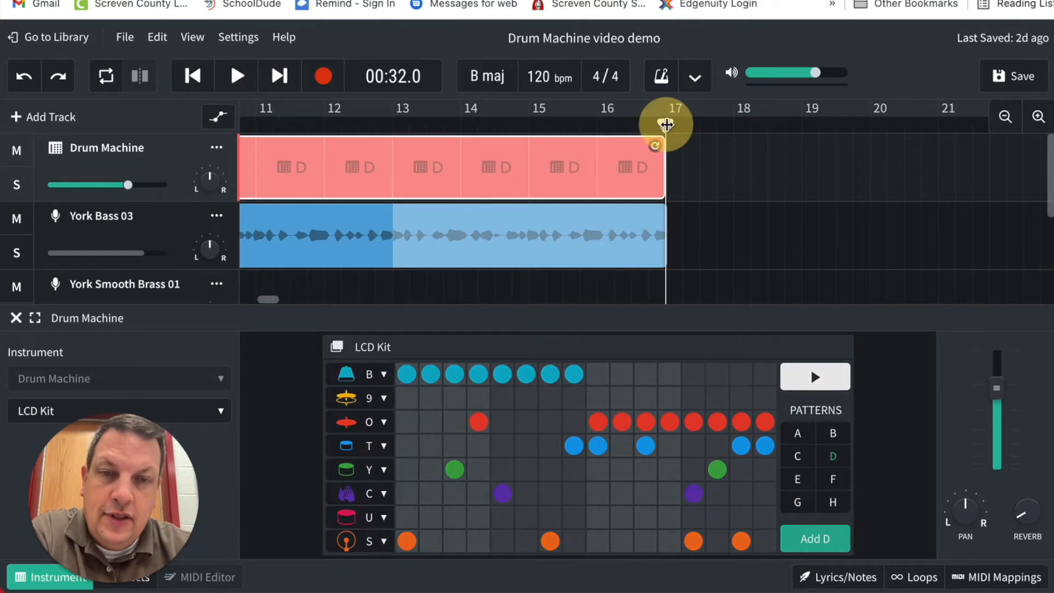
scroll(503, 172, left, 2)
scroll(504, 172, down, 1)
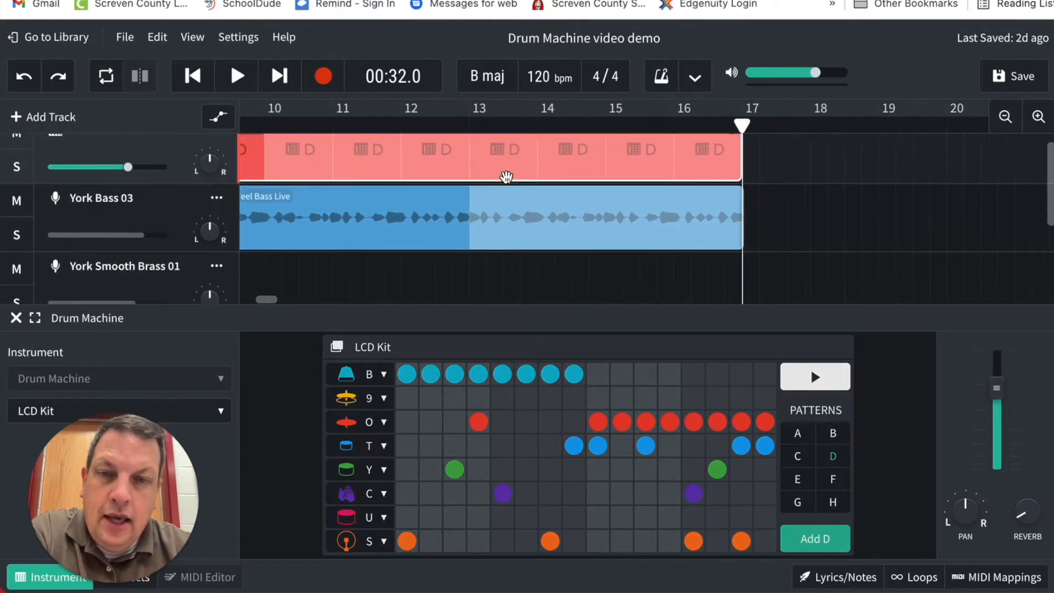
scroll(506, 177, left, 2)
scroll(505, 176, up, 1)
click(506, 172)
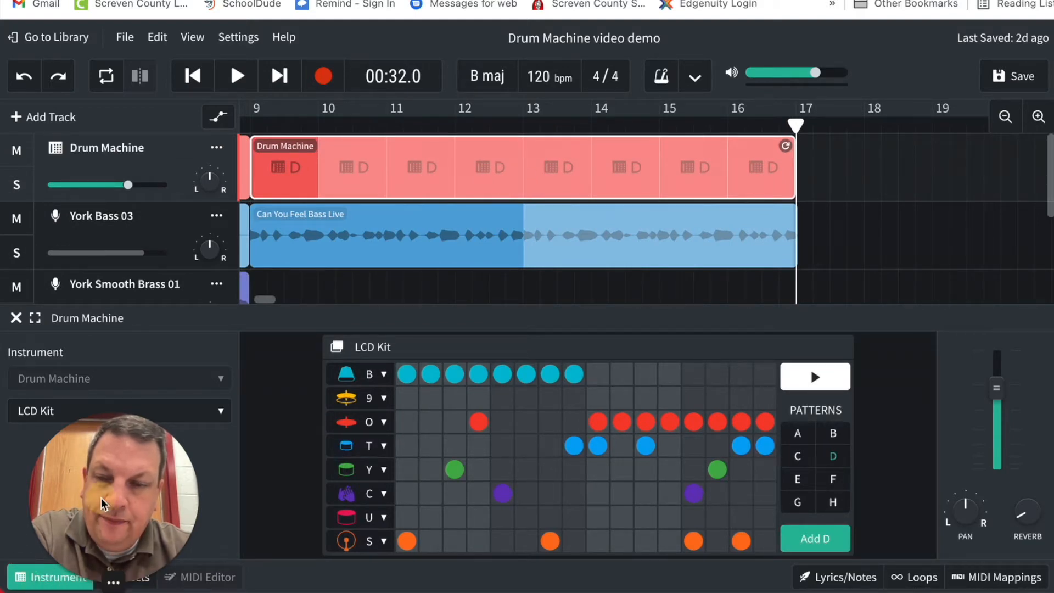
Step: Hide and reshow the Drum Machine track's instrument panel twice, leaving it open
drag(101, 498, 103, 473)
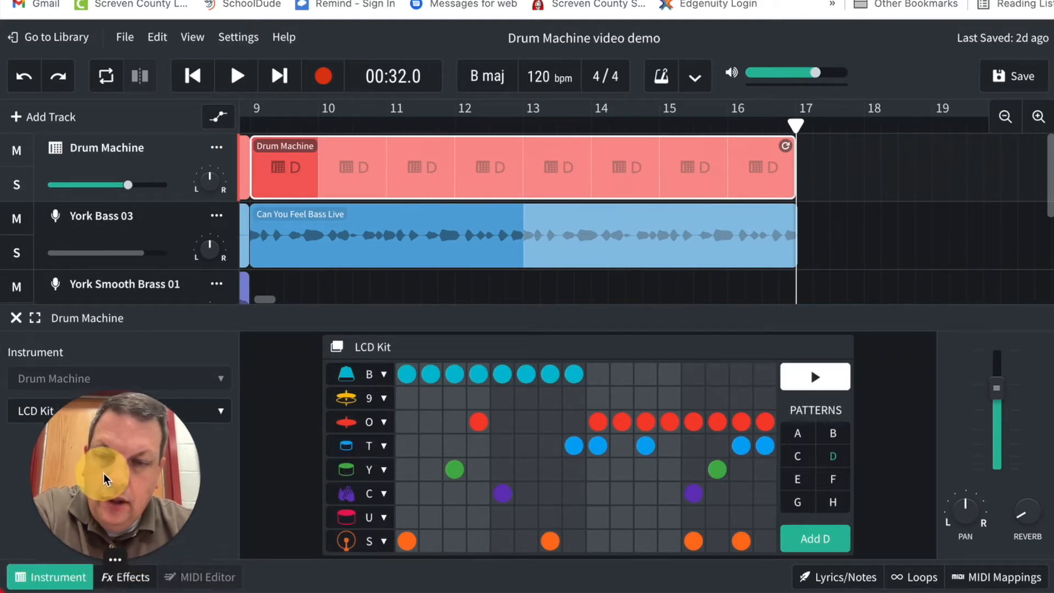
click(55, 579)
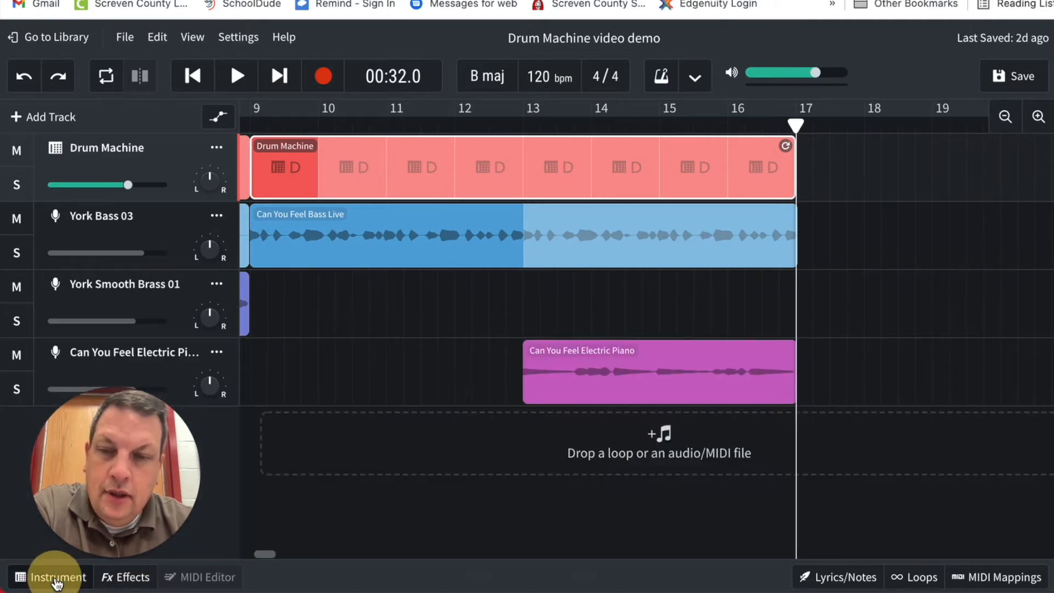
click(56, 581)
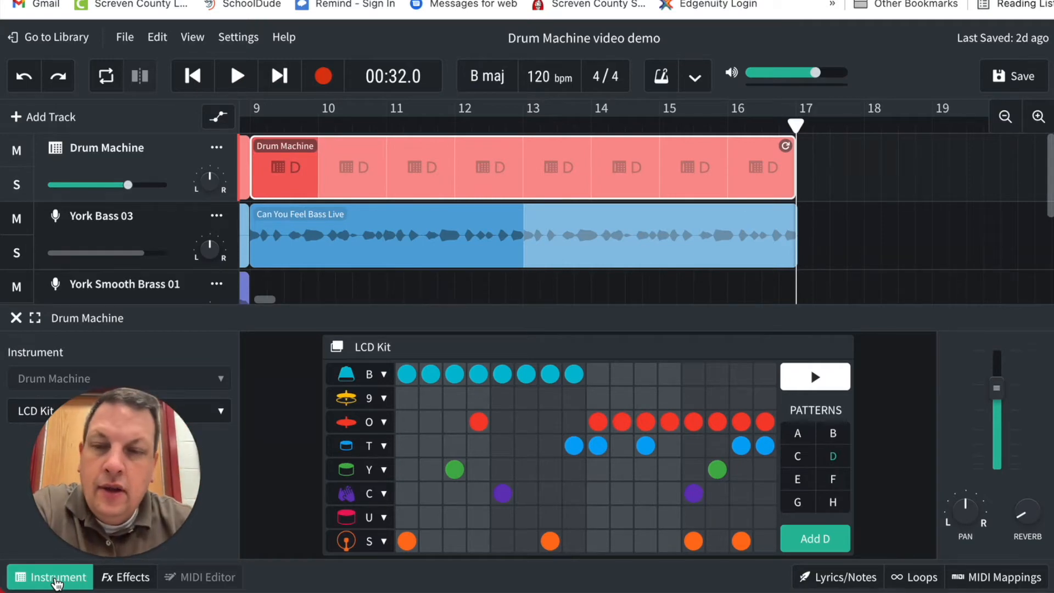
click(55, 580)
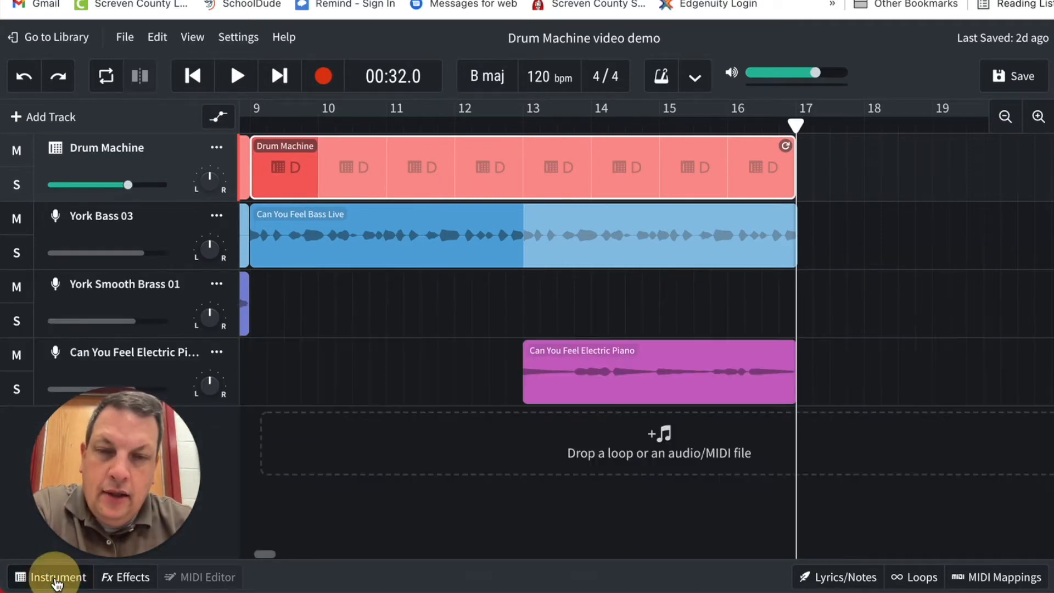
click(55, 581)
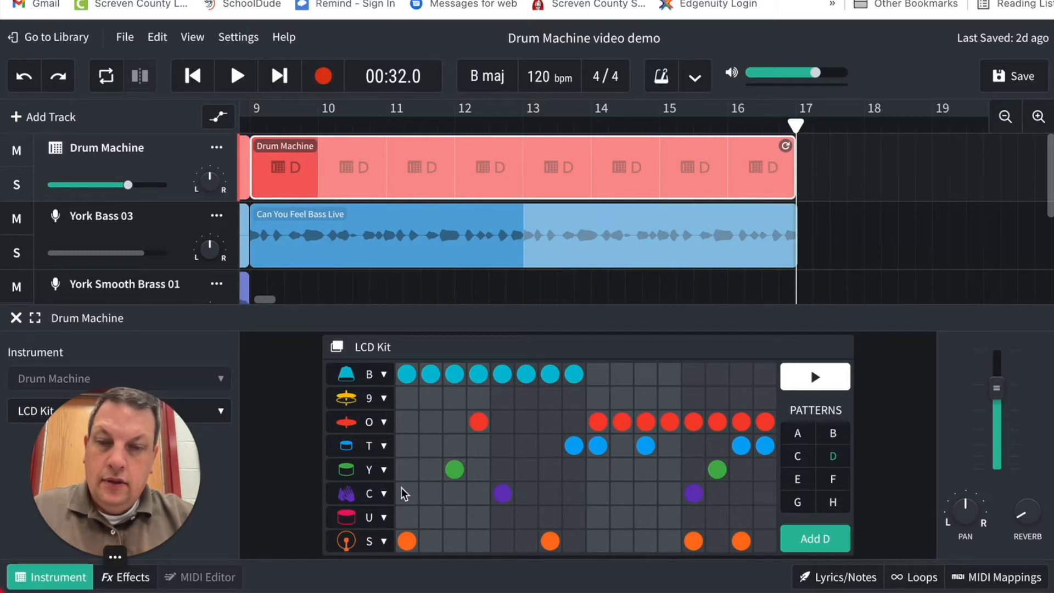
mouse_move(400, 486)
mouse_down()
mouse_move(400, 537)
mouse_move(545, 549)
mouse_move(598, 541)
mouse_move(597, 486)
mouse_move(396, 481)
mouse_up()
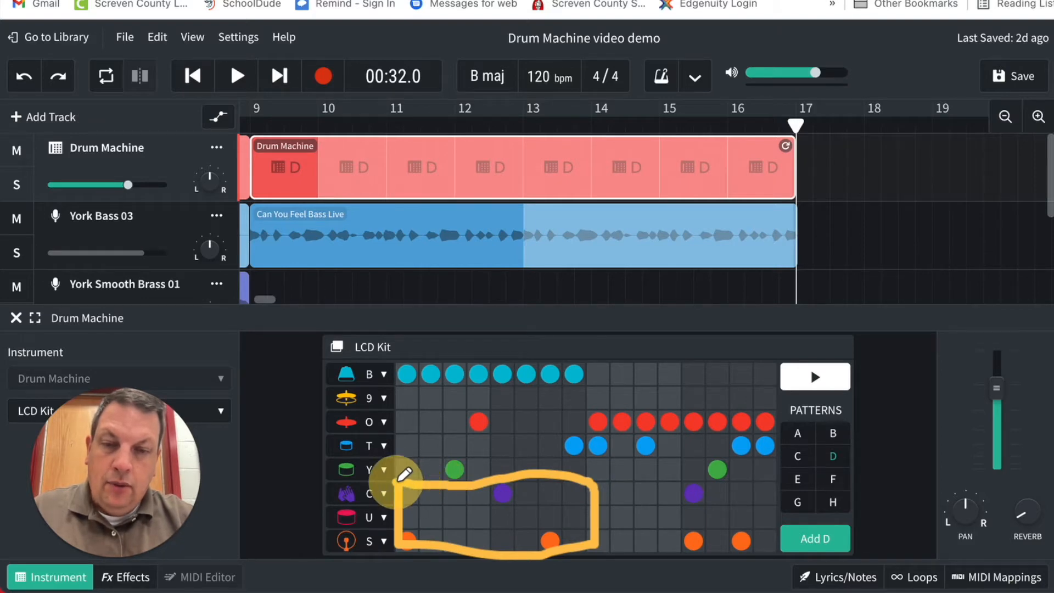
mouse_move(412, 492)
mouse_down()
mouse_move(413, 525)
mouse_move(454, 503)
mouse_move(457, 530)
mouse_up()
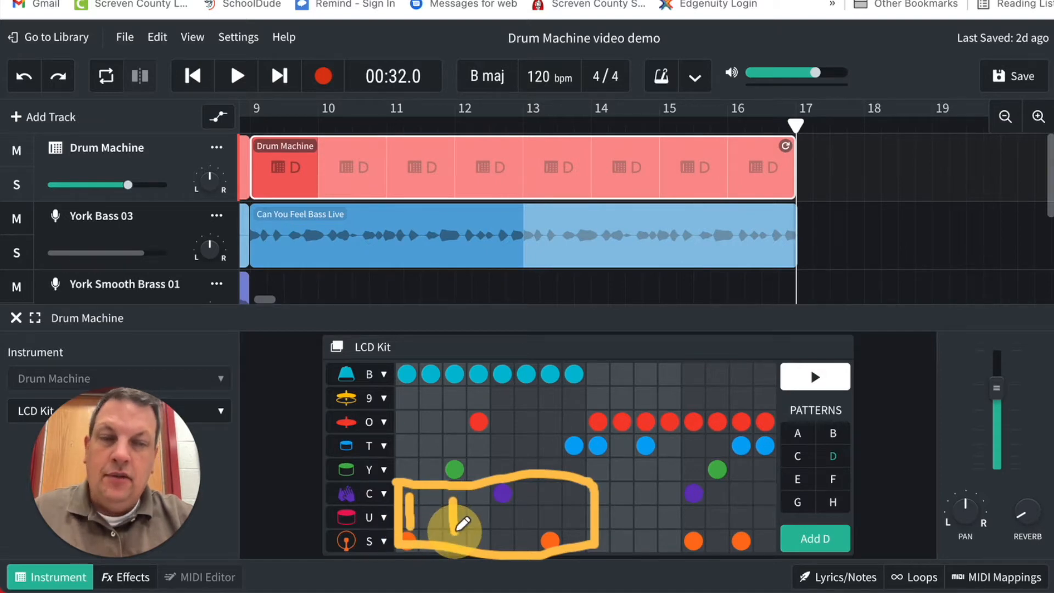
drag(504, 496, 505, 530)
drag(547, 497, 548, 529)
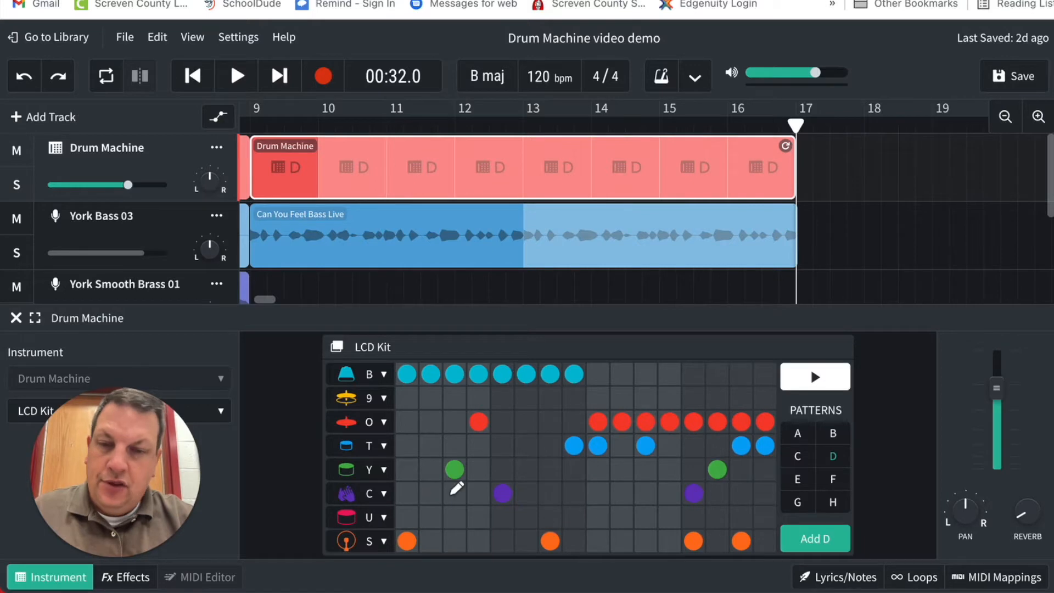
drag(406, 495, 405, 519)
drag(452, 487, 452, 513)
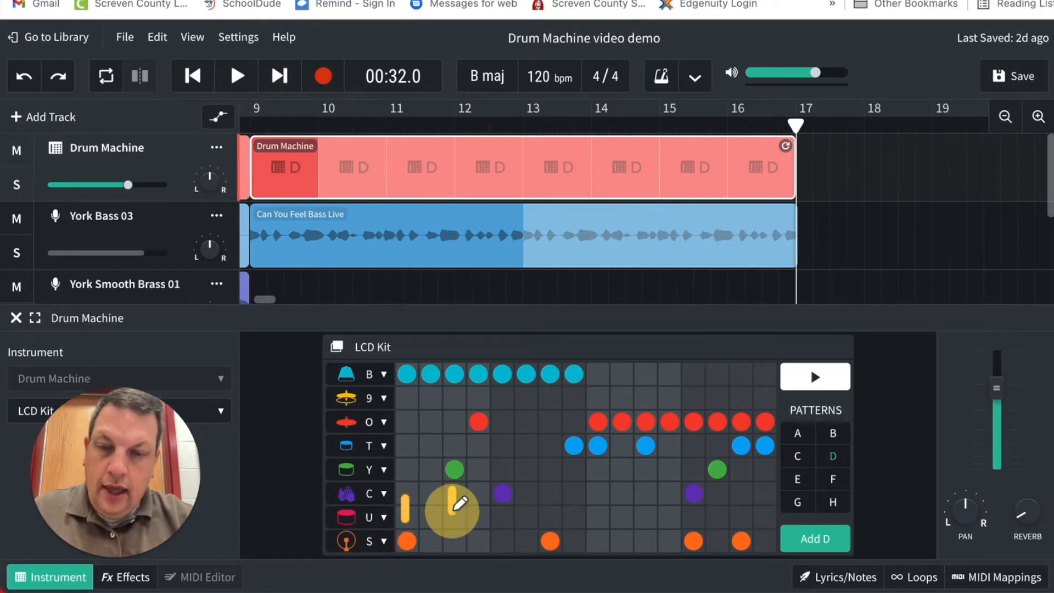
drag(499, 485, 499, 515)
drag(549, 493, 549, 530)
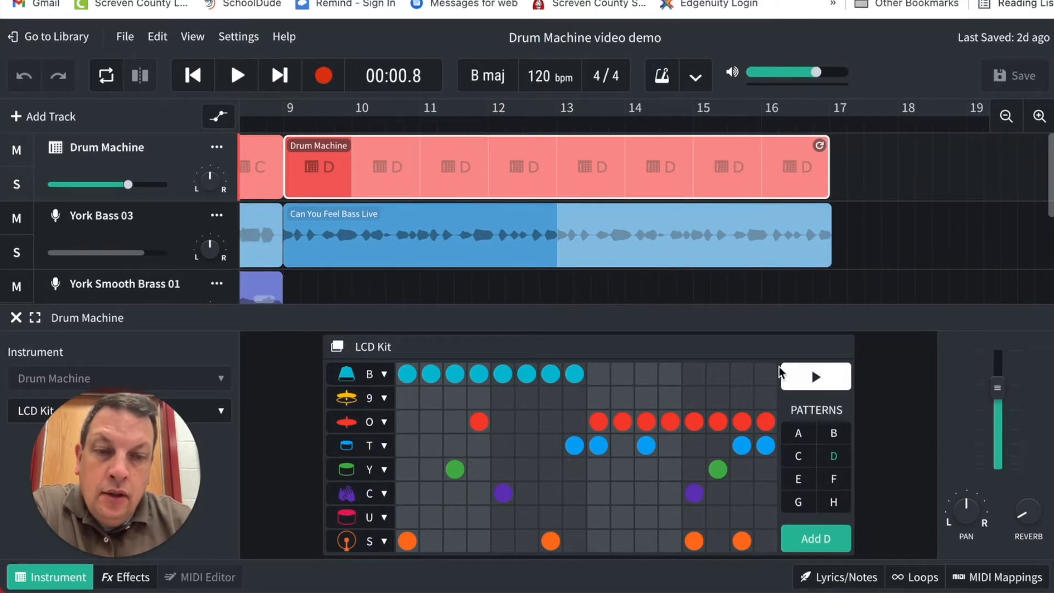
Step: Play back drum pattern D and stop it
click(807, 373)
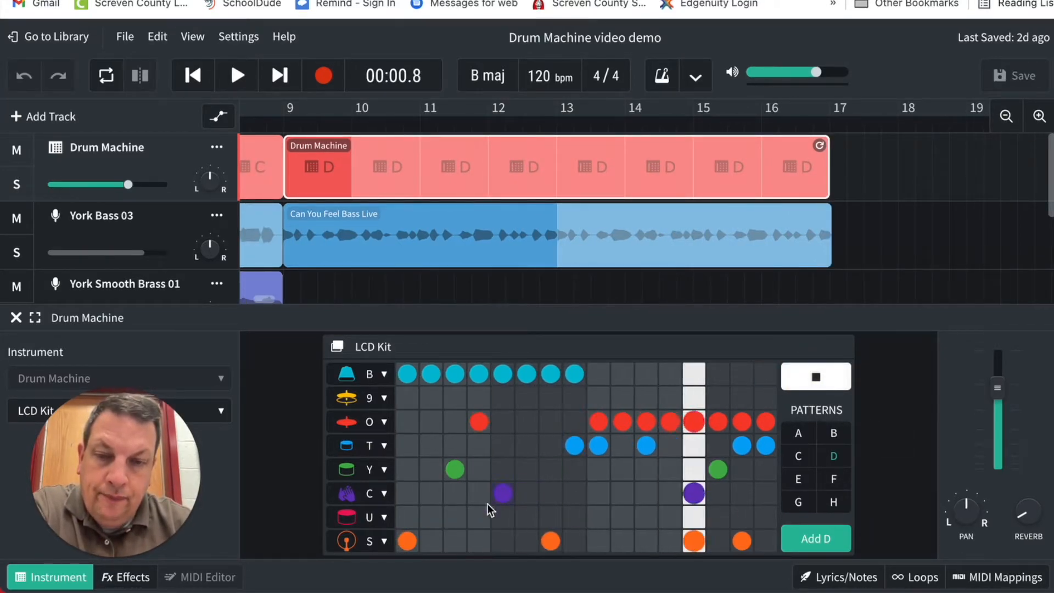
click(816, 382)
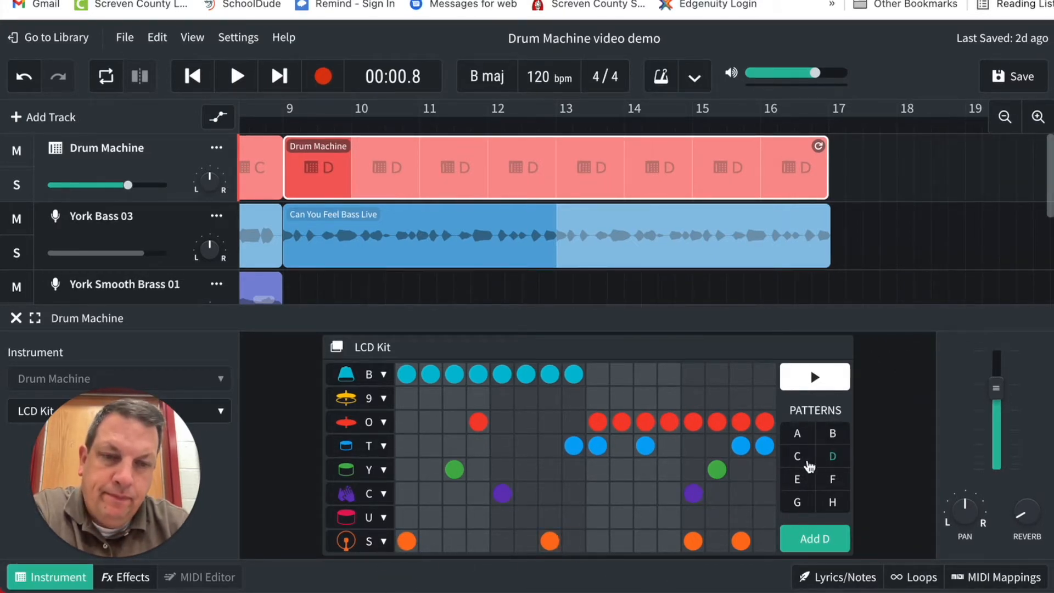
Step: In pattern E, place hits in row S on steps 1 and 13 and in row F on step 9
click(800, 479)
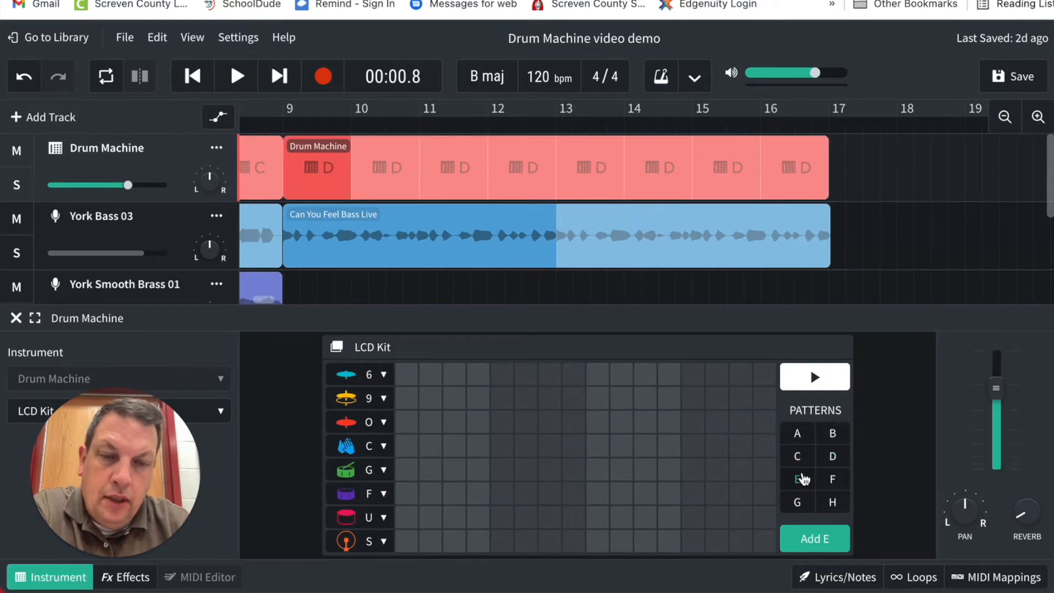
click(804, 481)
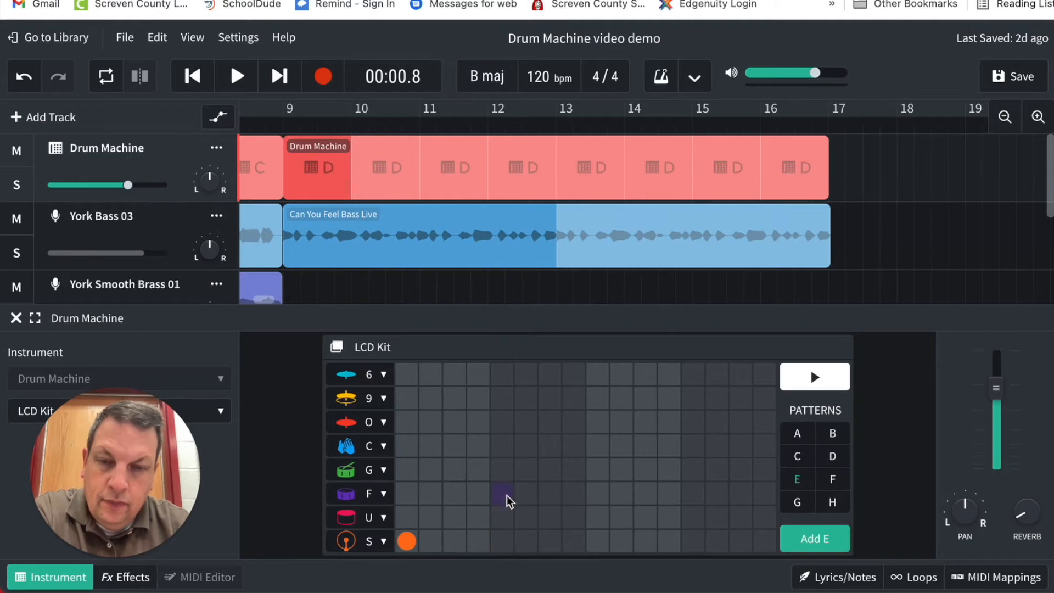
click(595, 493)
click(691, 539)
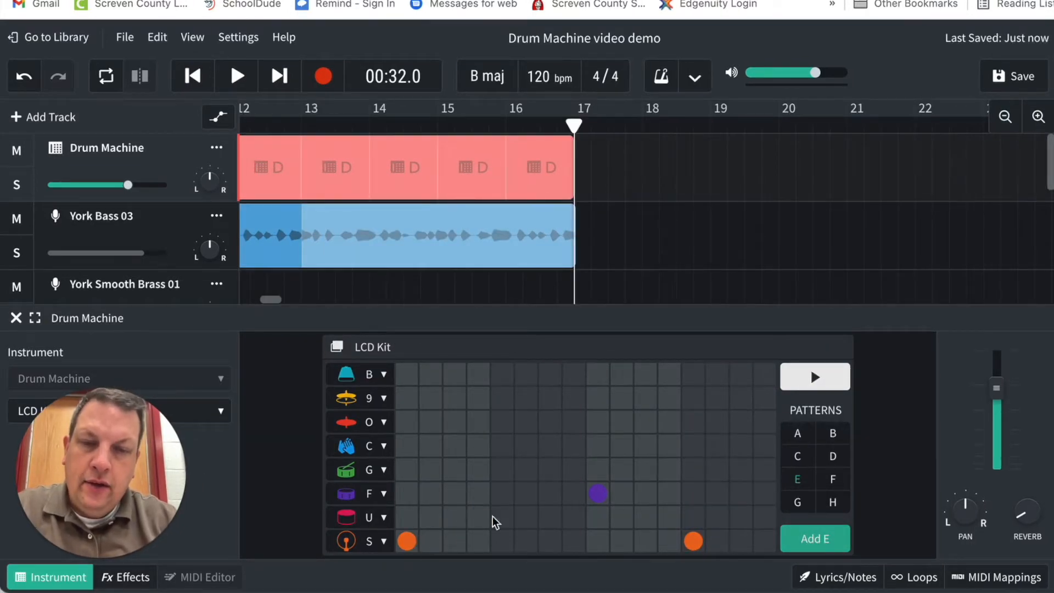
Step: Review pattern D for comparison, return to pattern E, and play that pattern back
click(833, 456)
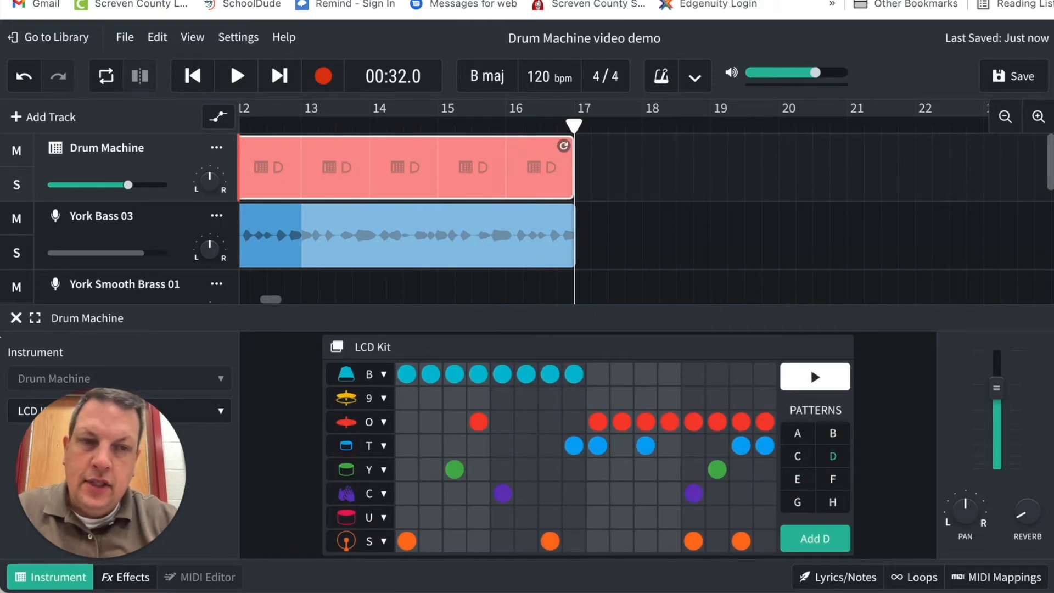
mouse_move(393, 483)
mouse_down()
mouse_move(403, 549)
mouse_move(556, 562)
mouse_move(583, 547)
mouse_move(592, 489)
mouse_move(400, 473)
mouse_up()
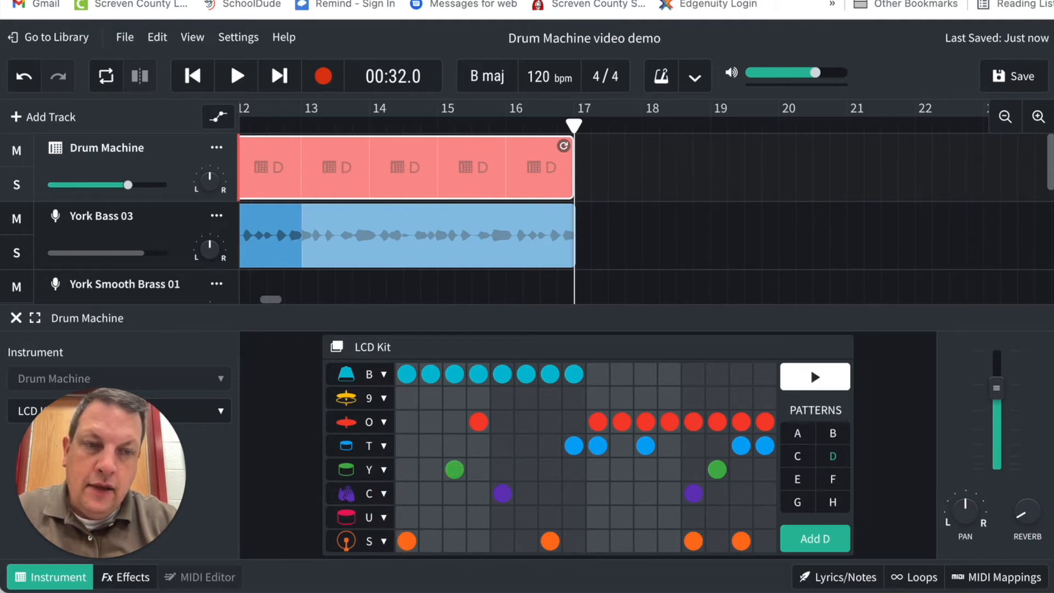
click(799, 477)
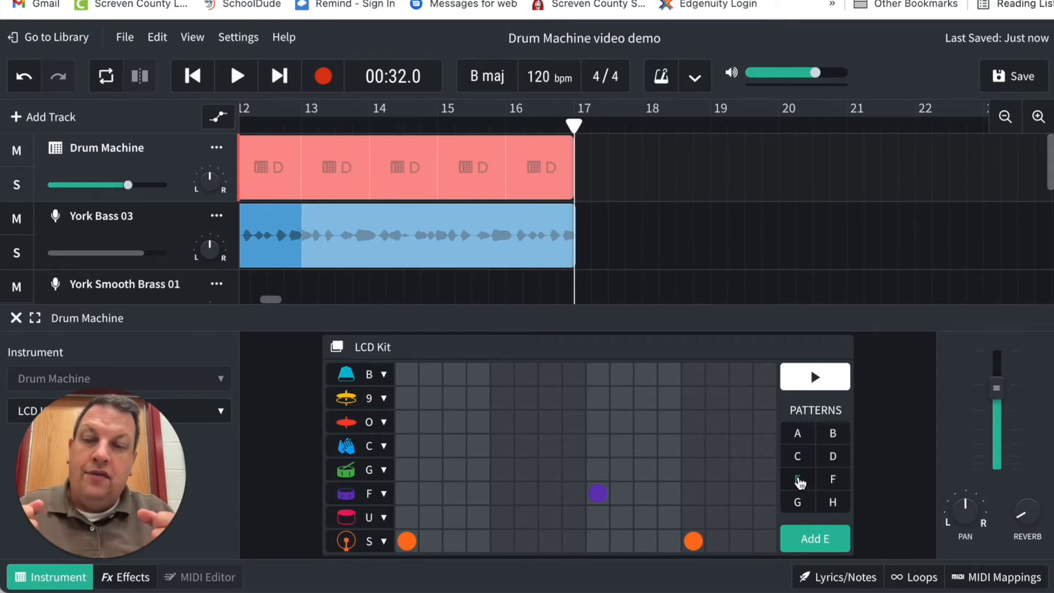
click(815, 377)
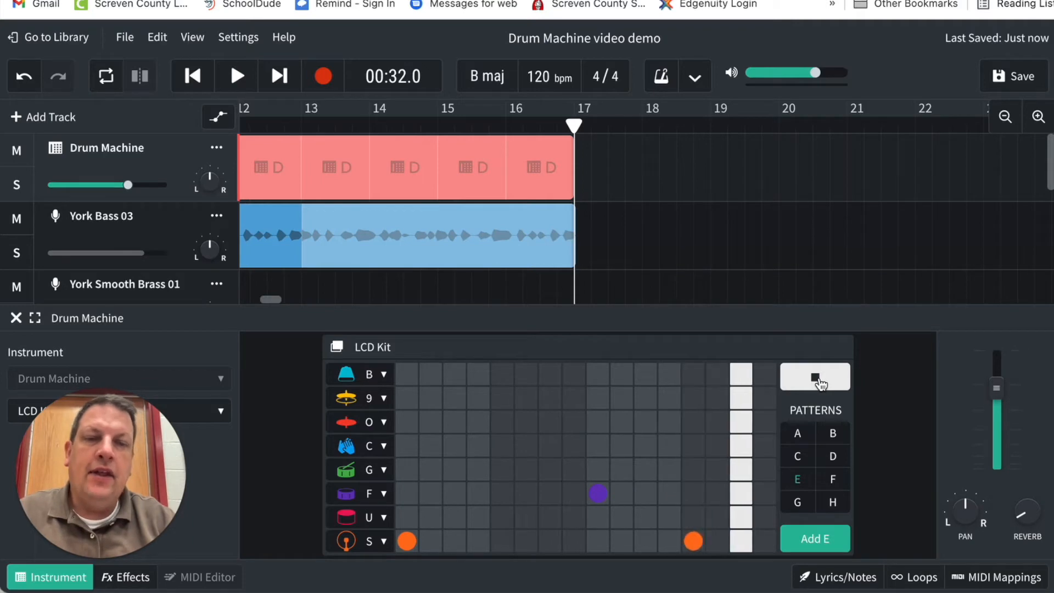
click(816, 377)
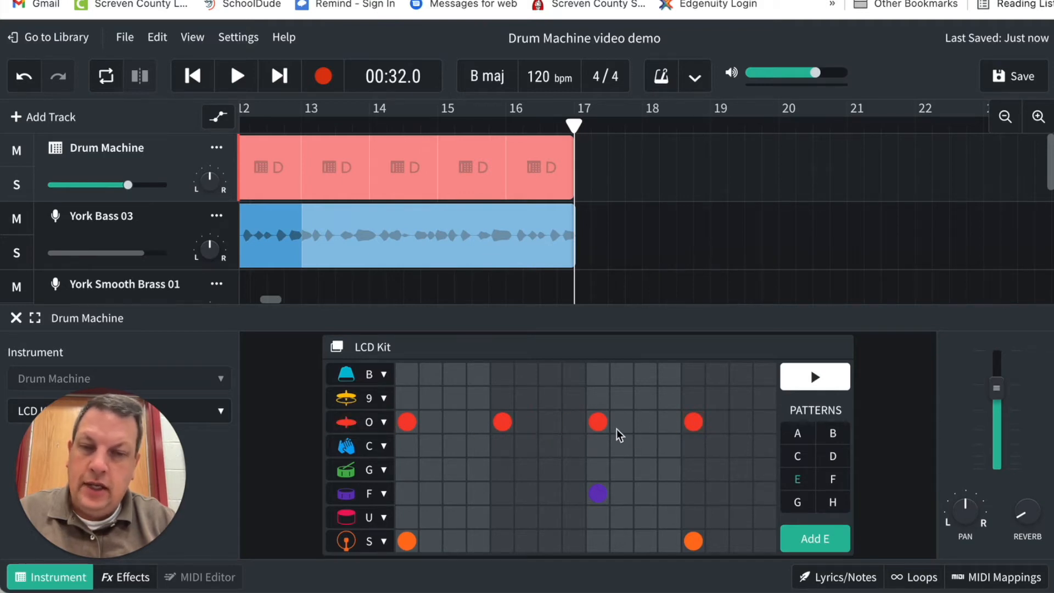
Step: Add Closed Hi-Hat hits on steps 1, 5, 9 and 13 of pattern E and play the pattern back
click(814, 377)
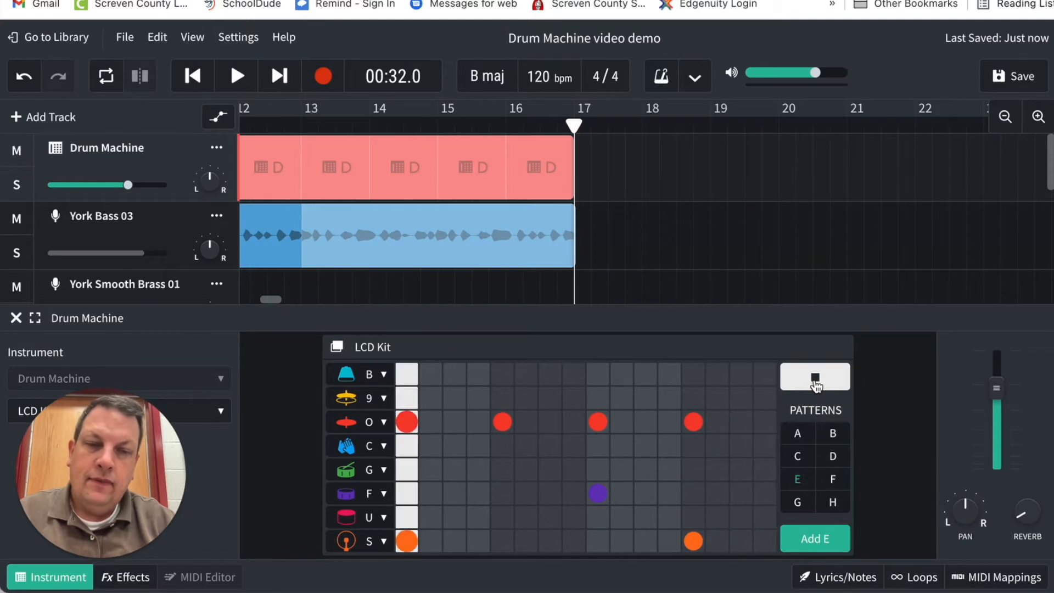
click(814, 384)
Step: Change the Closed Hi-Hat row of pattern E to High Tom and audition the pattern
click(384, 423)
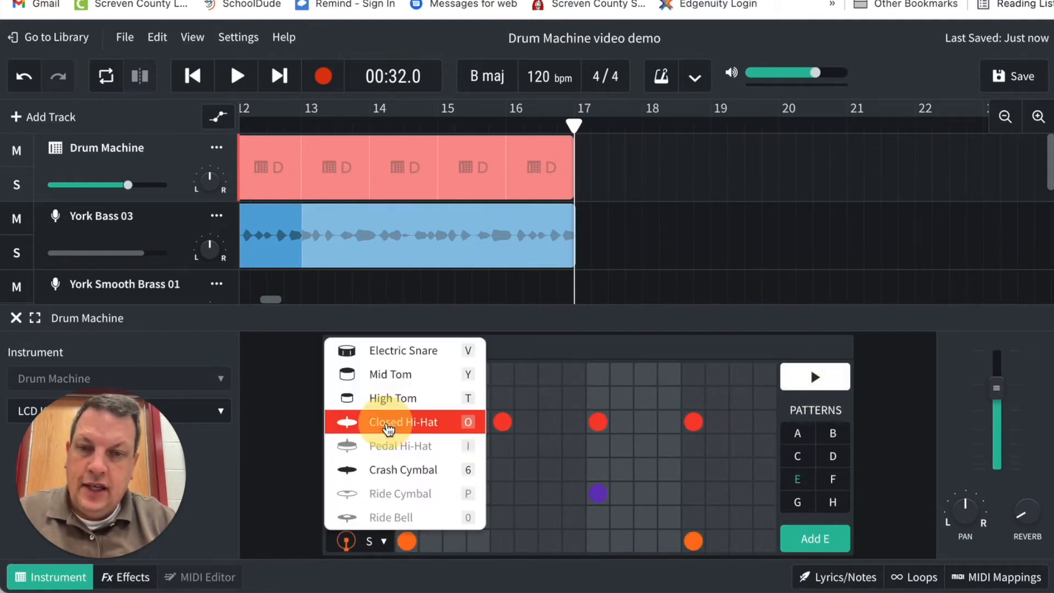
click(388, 398)
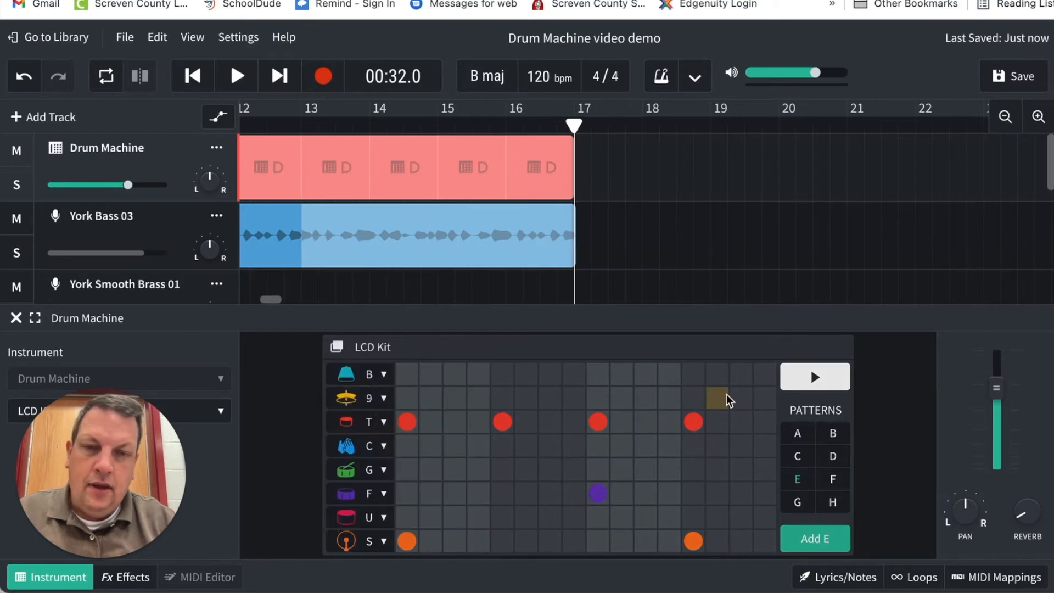
click(789, 389)
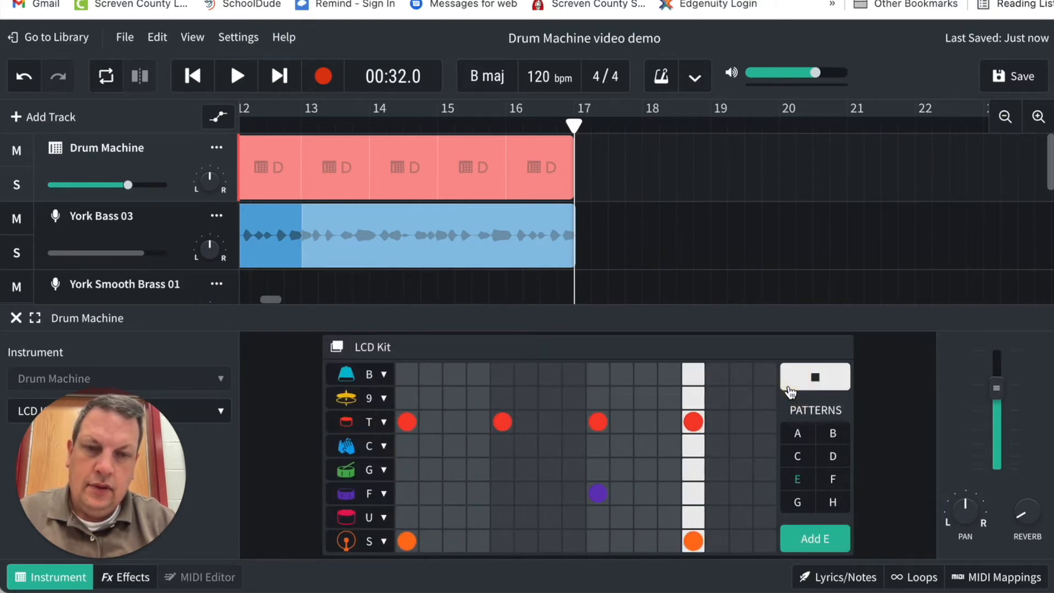
Step: Change the High Tom row of pattern E to Crash Cymbal and audition the pattern
click(367, 422)
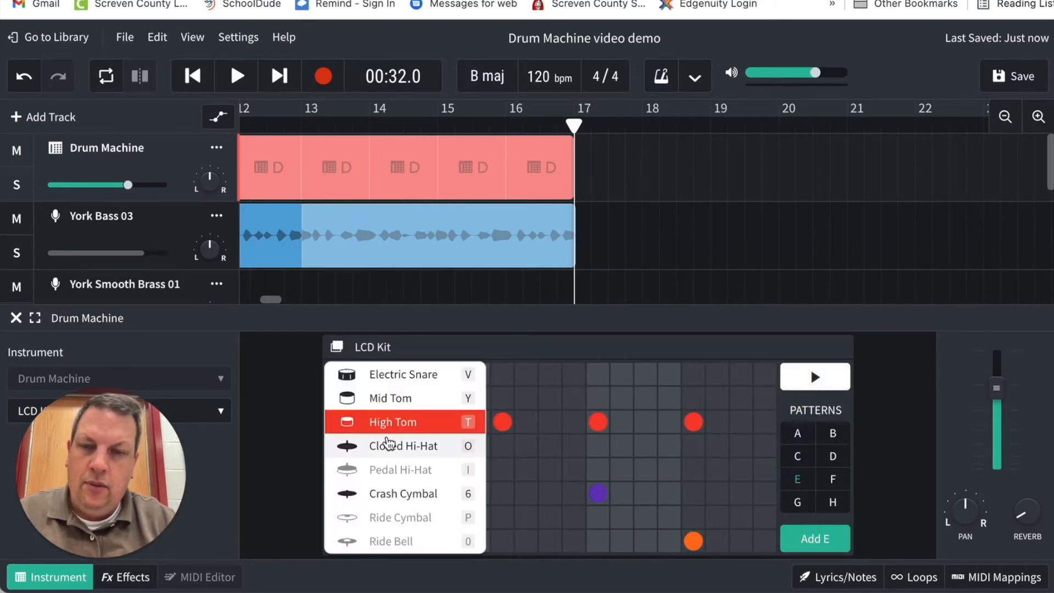
click(399, 493)
click(813, 378)
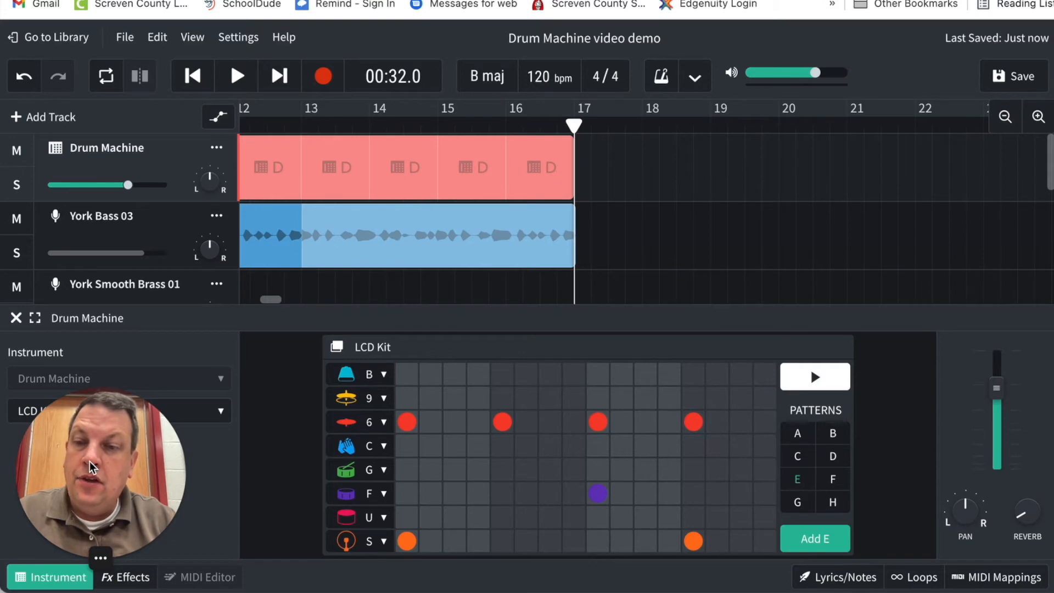
drag(99, 565, 116, 373)
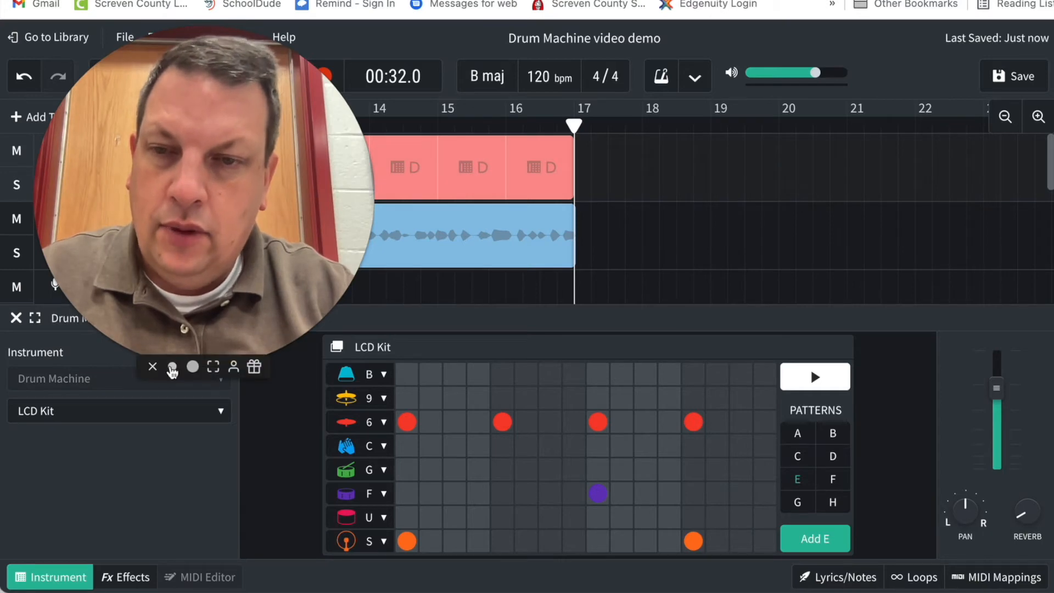
Step: Open the drum machine's kit choices to view the Drum Kits and Pad Kits categories
click(171, 368)
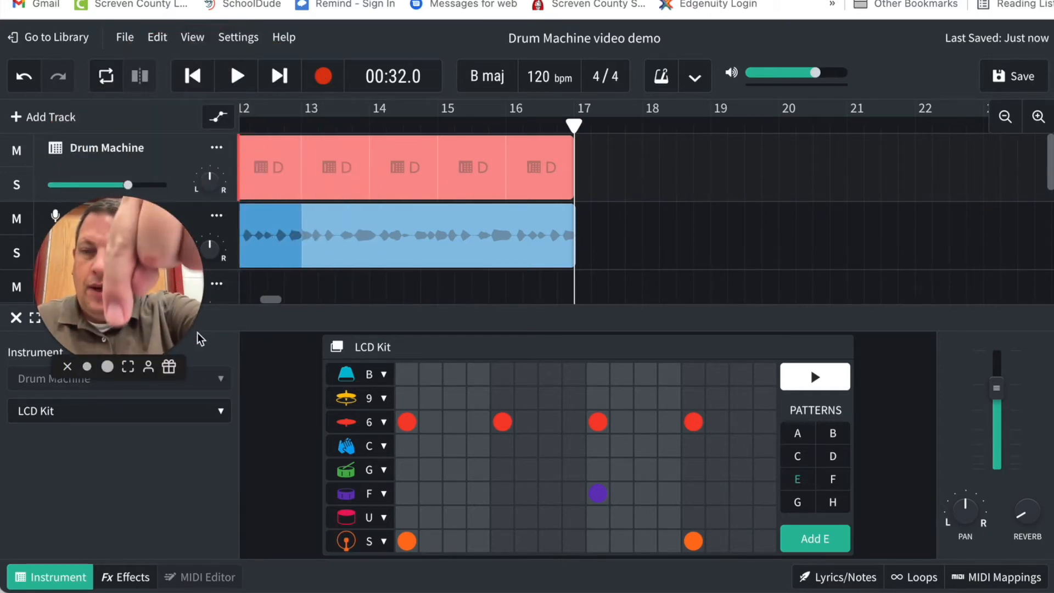
click(222, 421)
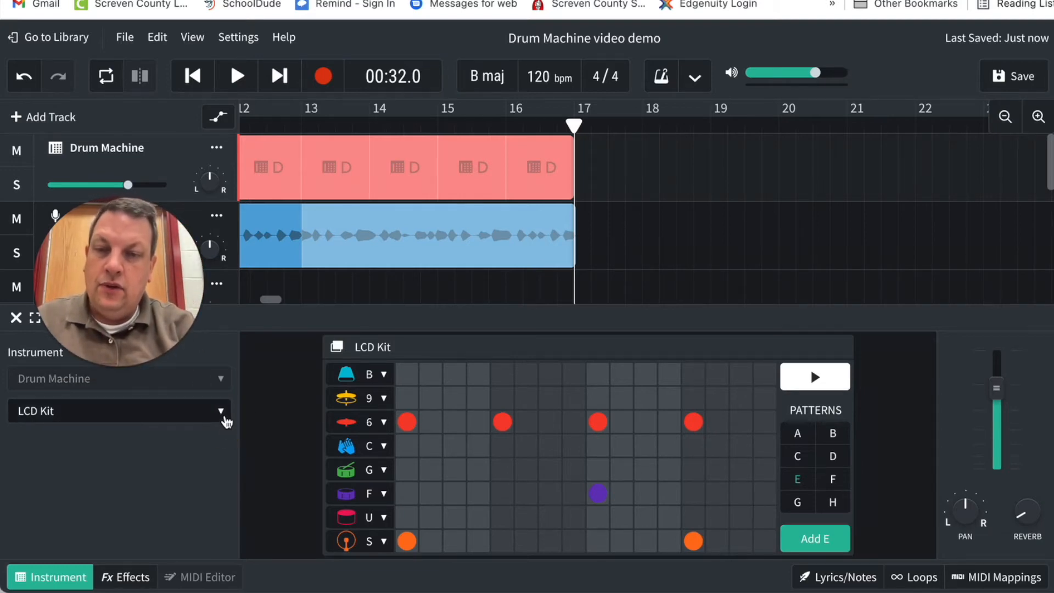
click(224, 419)
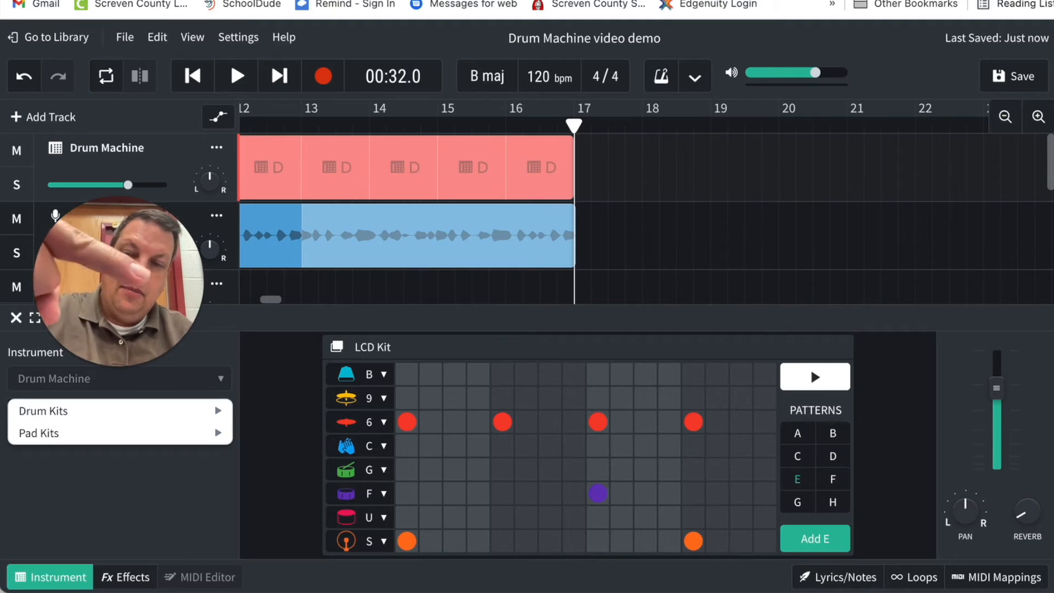
drag(97, 272, 103, 457)
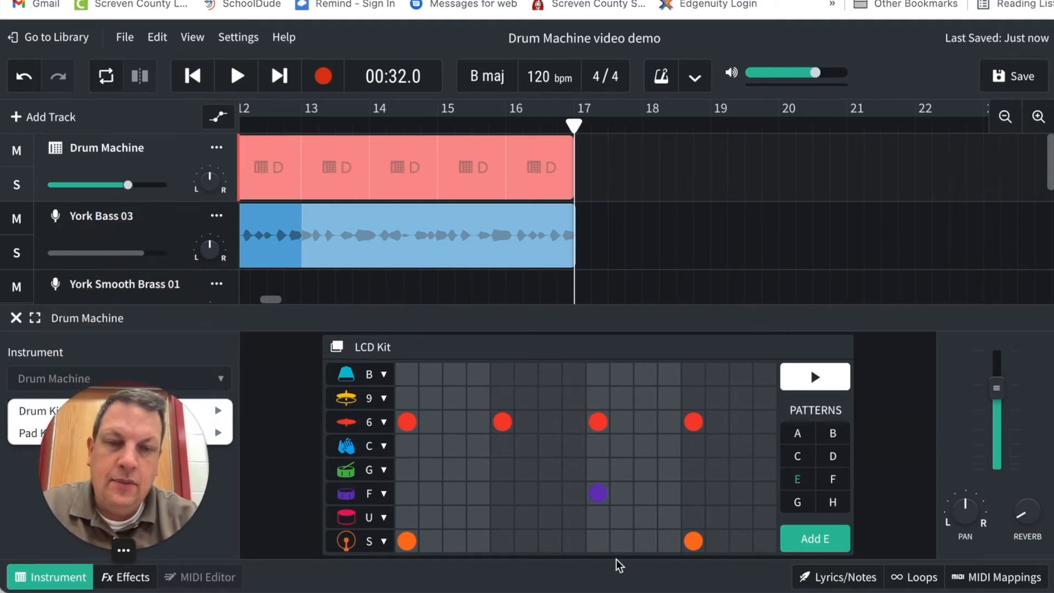
Step: Add pattern E to the Drum Machine track at bar 17, loop it up to bar 20, and place the playhead at its end
click(828, 543)
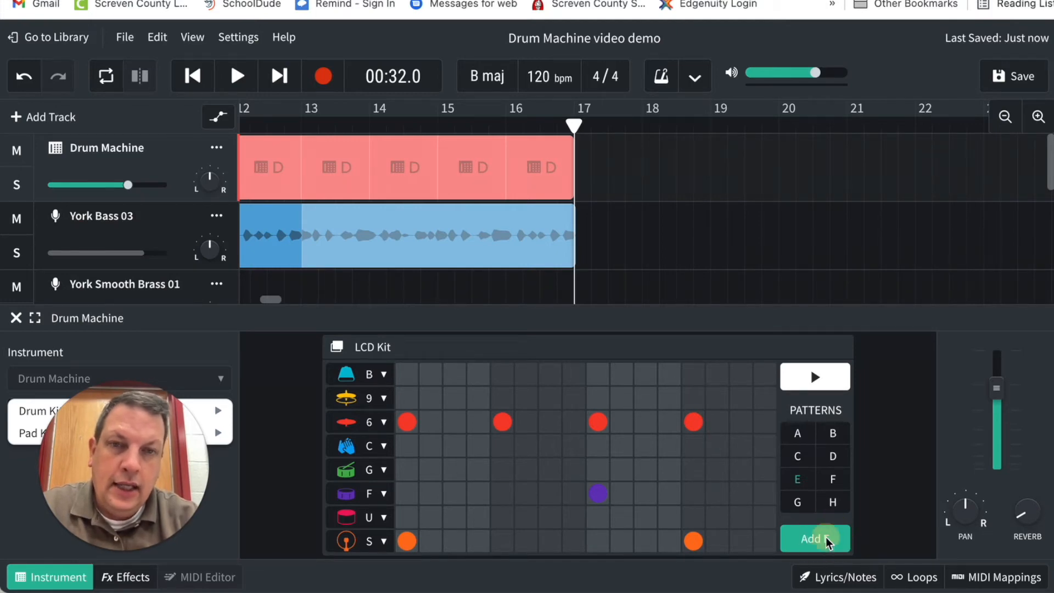
click(826, 540)
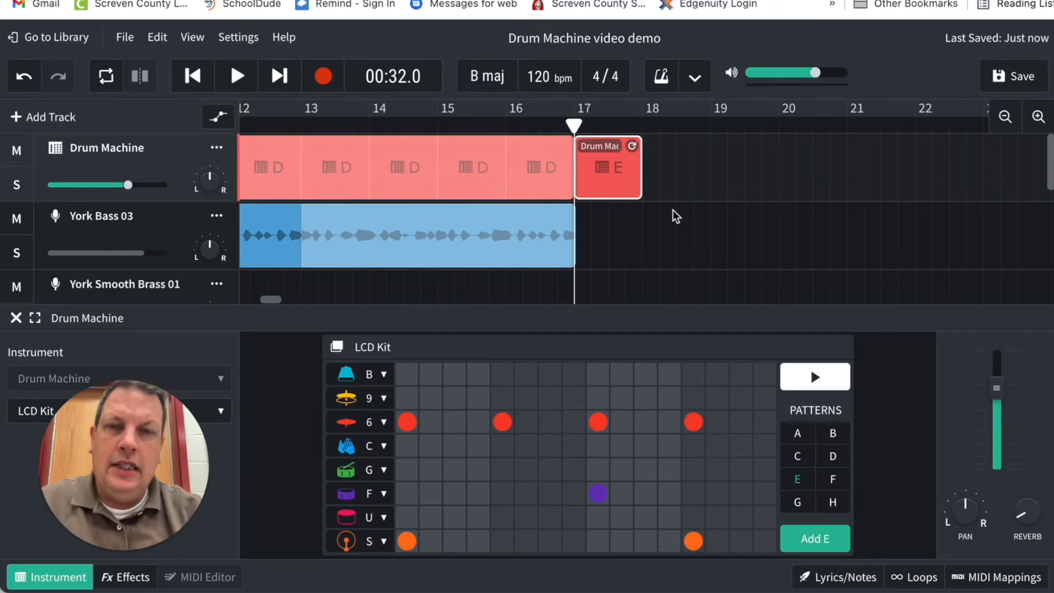
drag(631, 145, 767, 142)
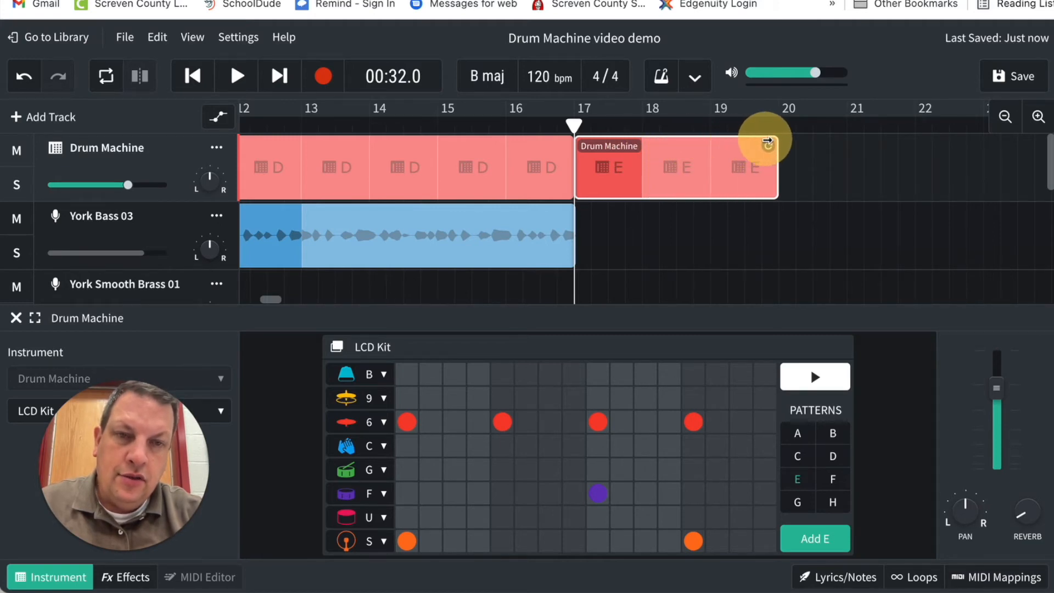
drag(767, 142, 767, 141)
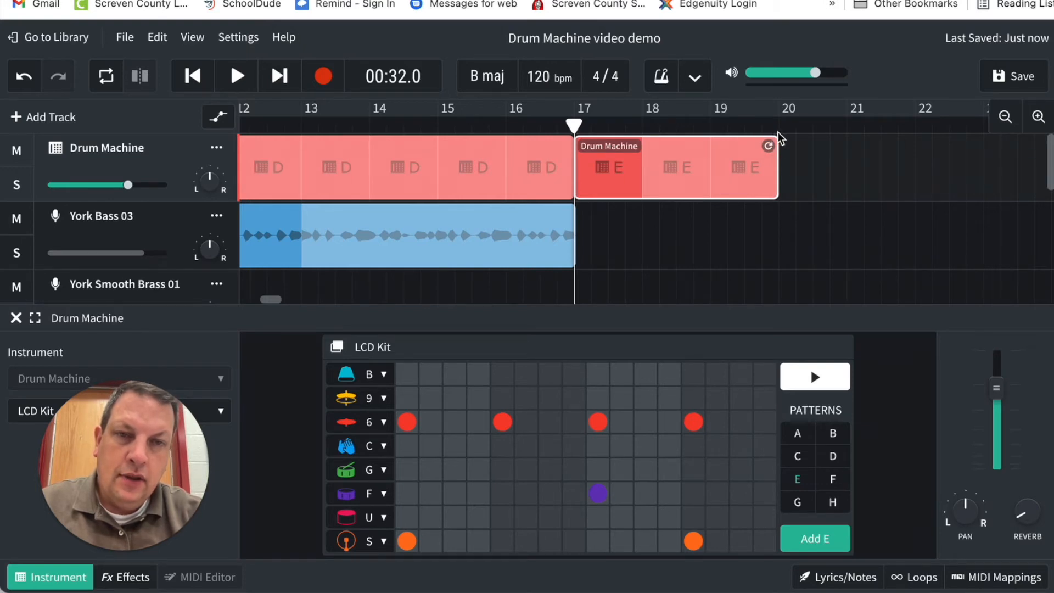
click(781, 128)
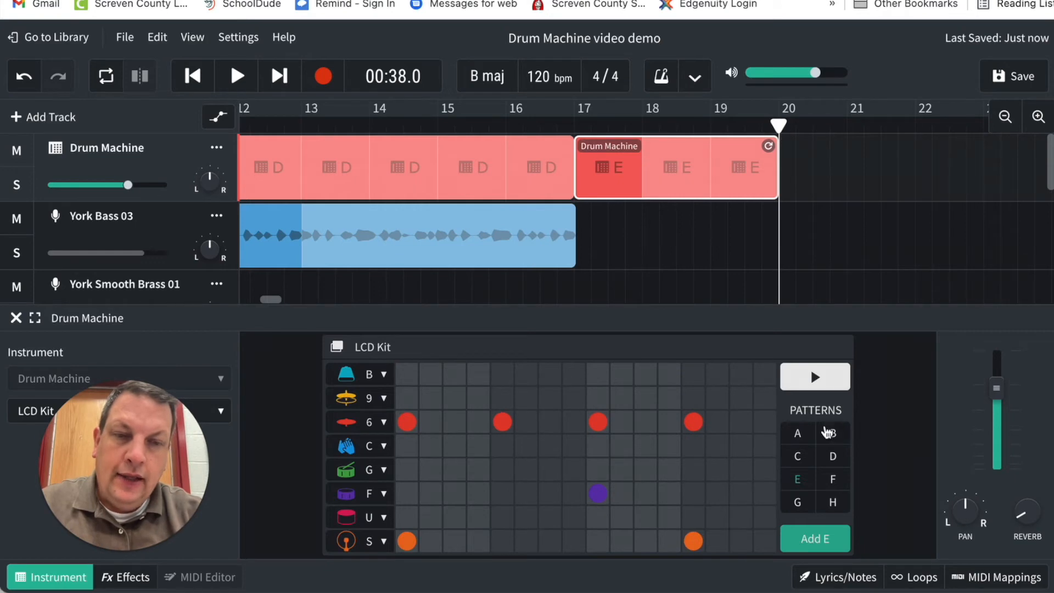
Step: In pattern F, place S hits on steps 1 and 13, an F hit on 9 and O hits on 1, 5, 9 and 13, and audition it
click(833, 481)
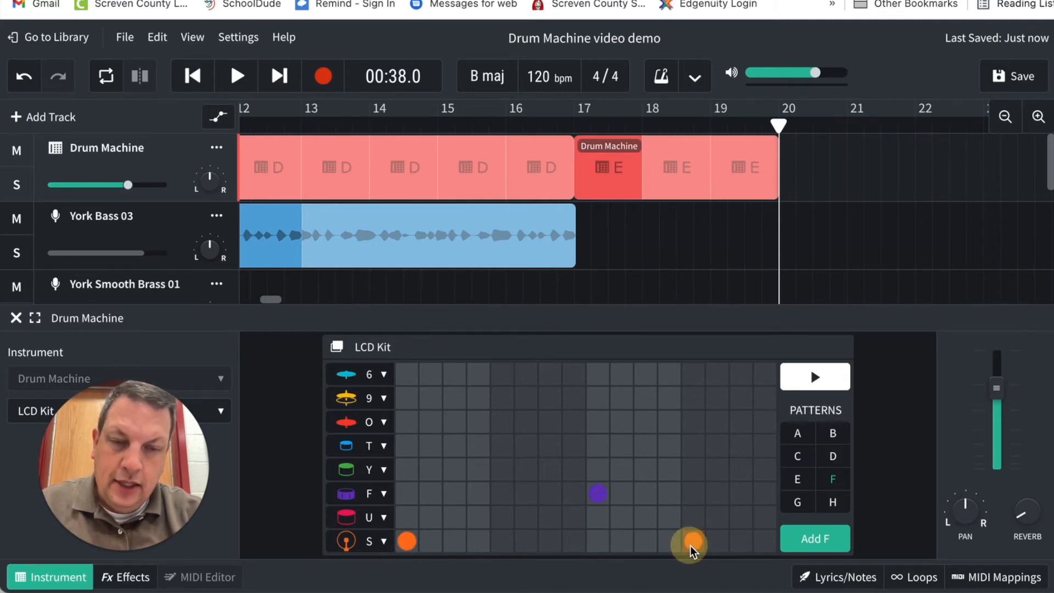
click(409, 424)
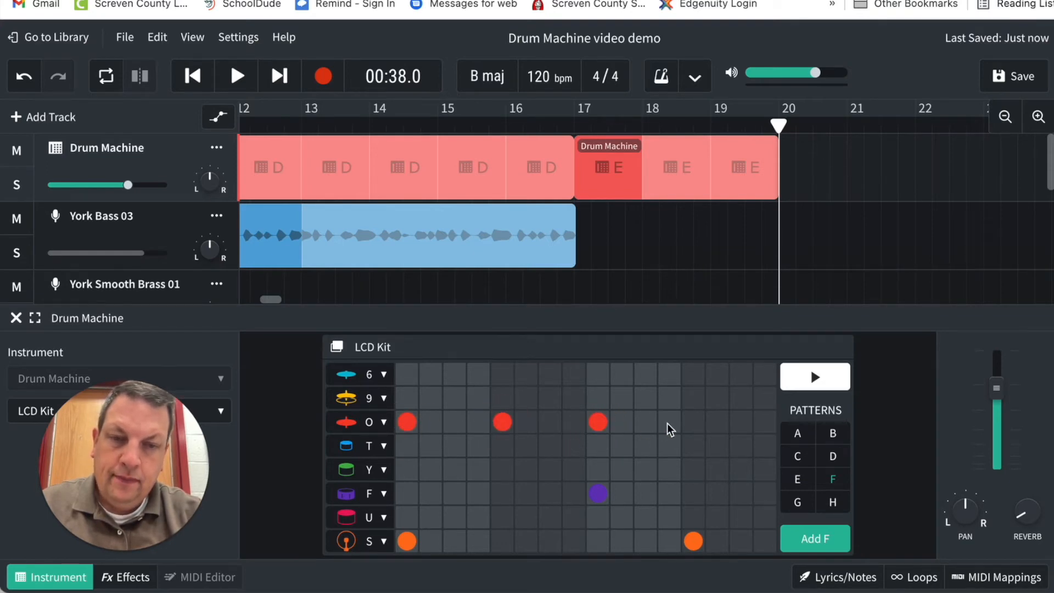
click(793, 382)
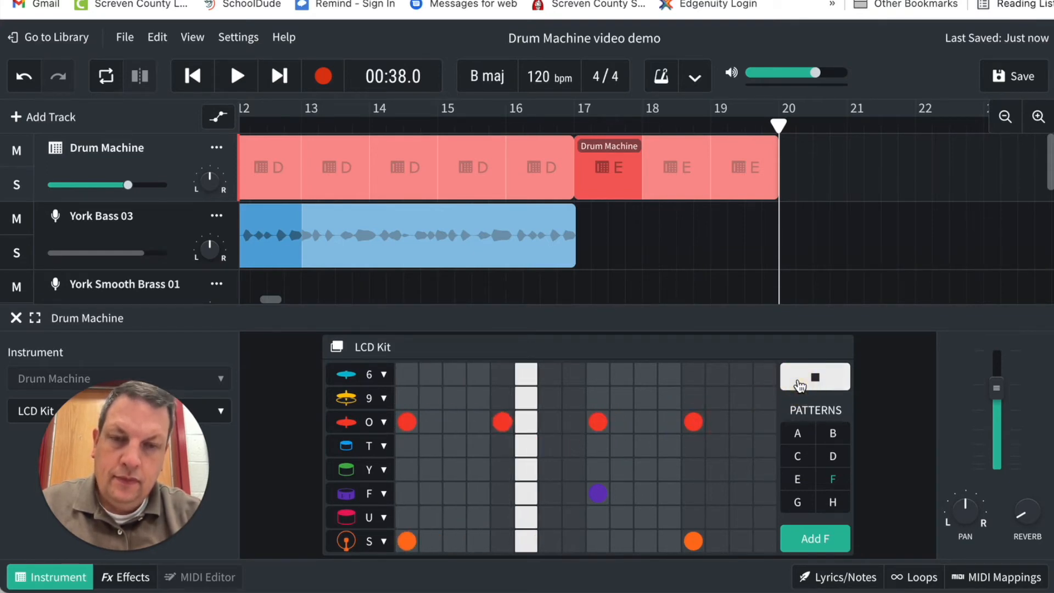
click(799, 386)
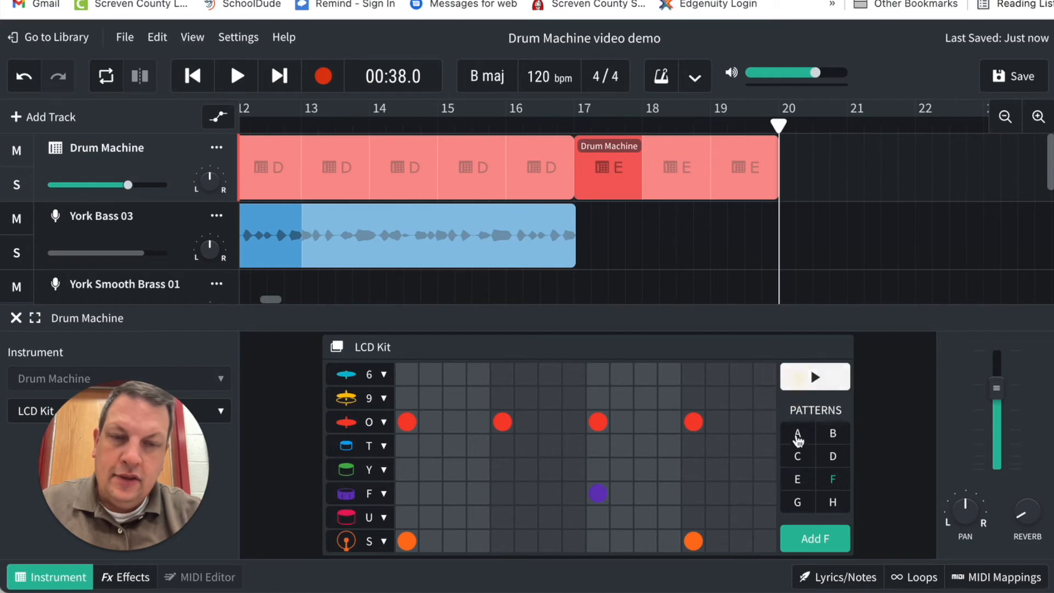
click(810, 479)
click(828, 482)
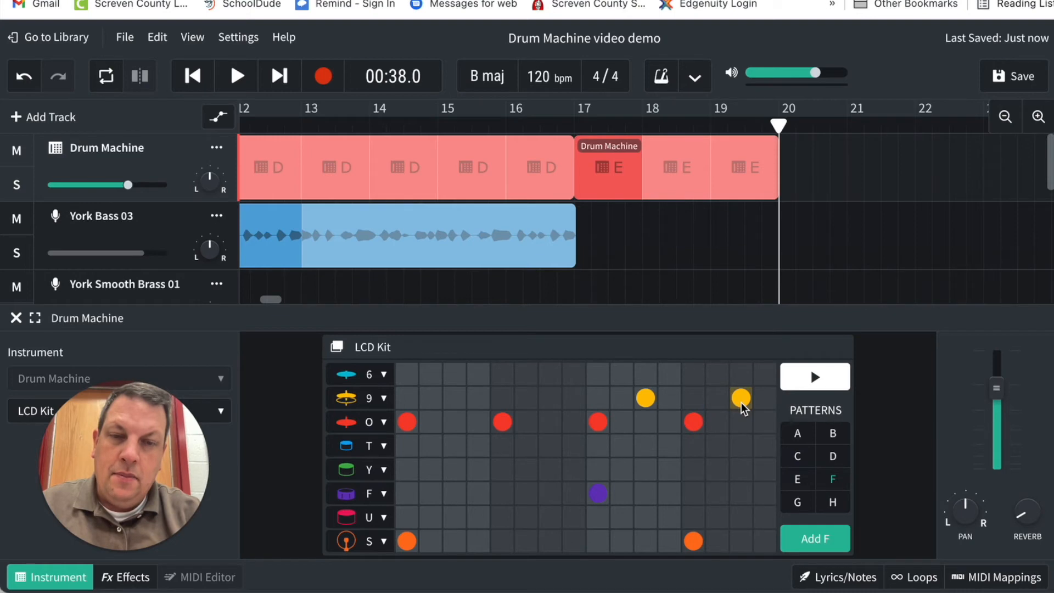
Step: Try row 9 hits on steps 11 and 15 of pattern F, audition them, and remove them
click(814, 387)
click(813, 387)
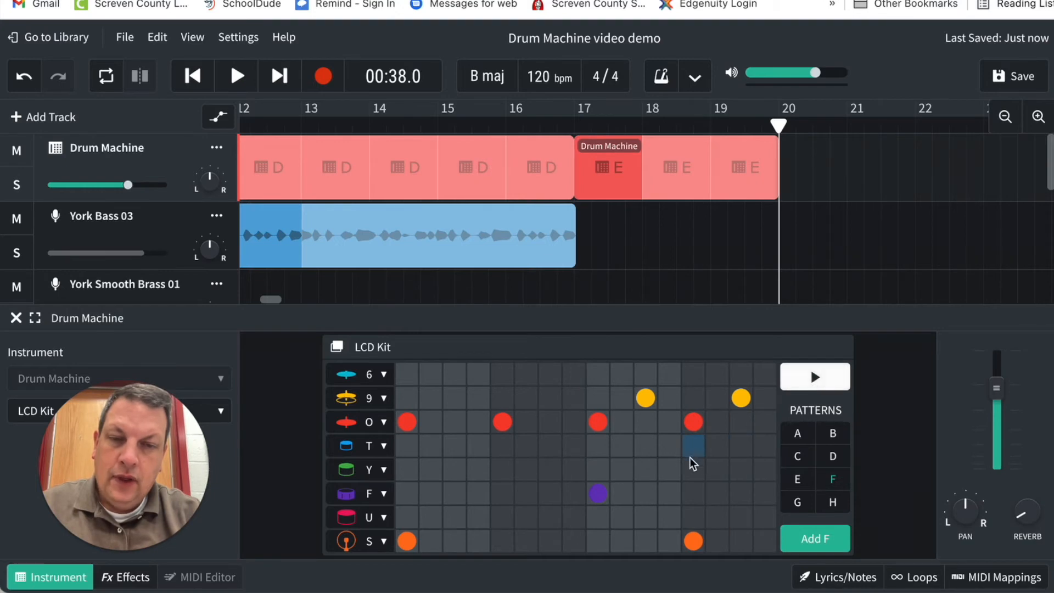
click(645, 397)
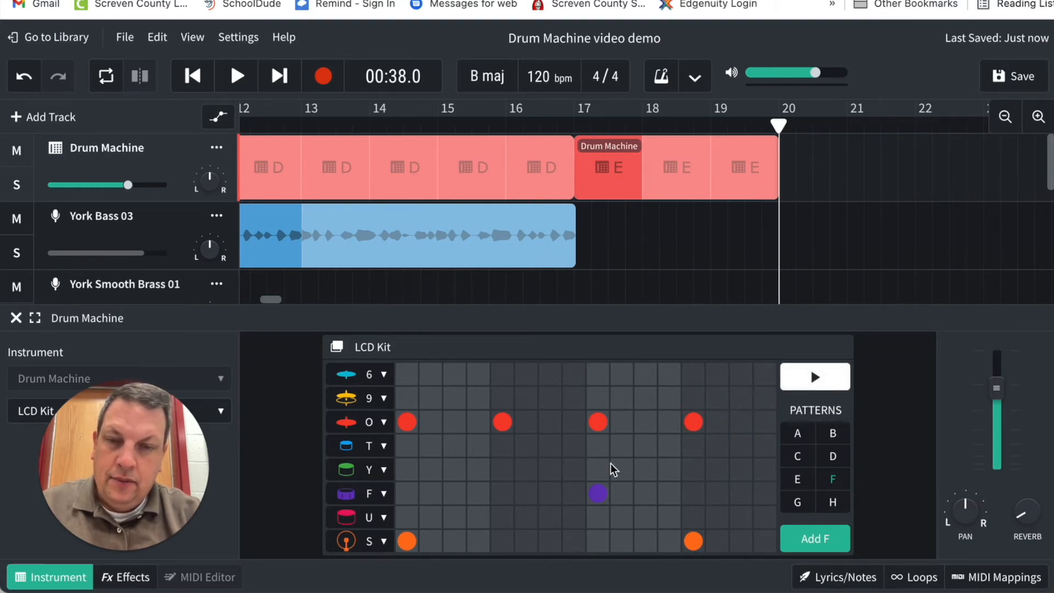
Step: Add a T hit on step 9, Y on 11, F on 13 and U on 15 of pattern F, and play it back
click(599, 446)
click(645, 469)
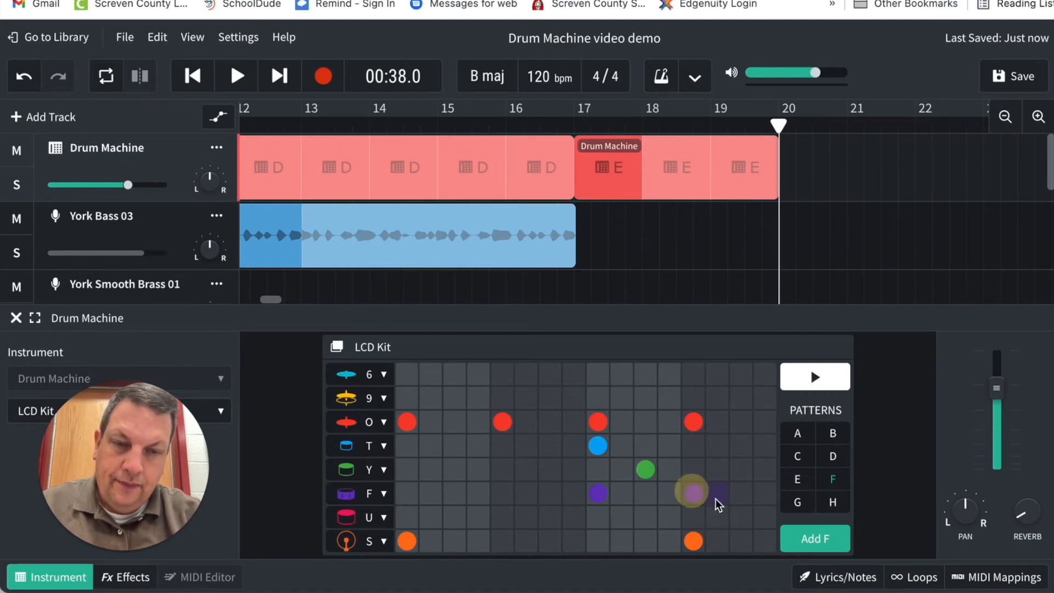
click(743, 515)
click(816, 378)
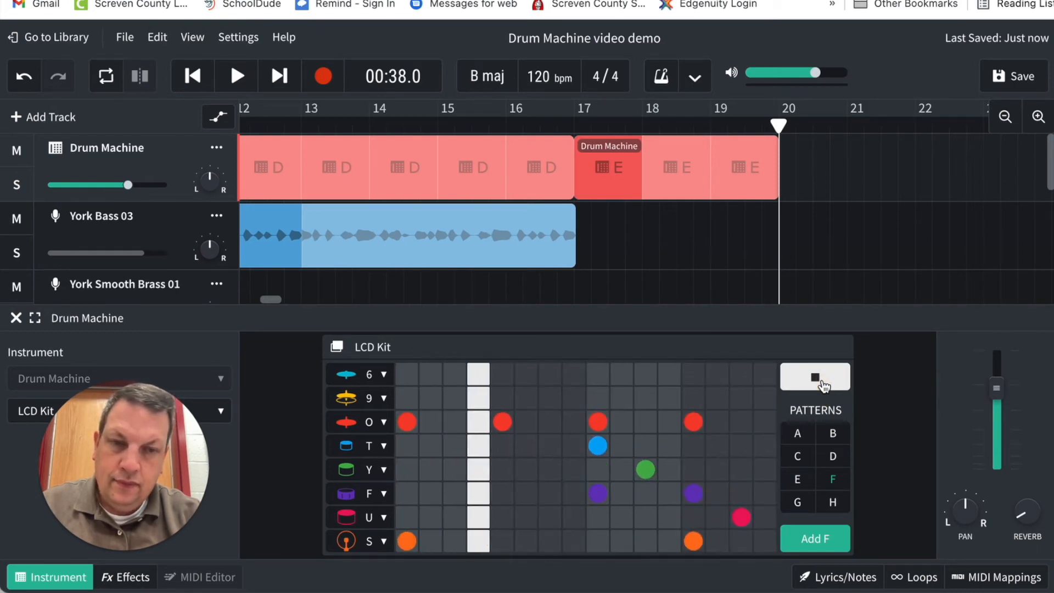
click(816, 378)
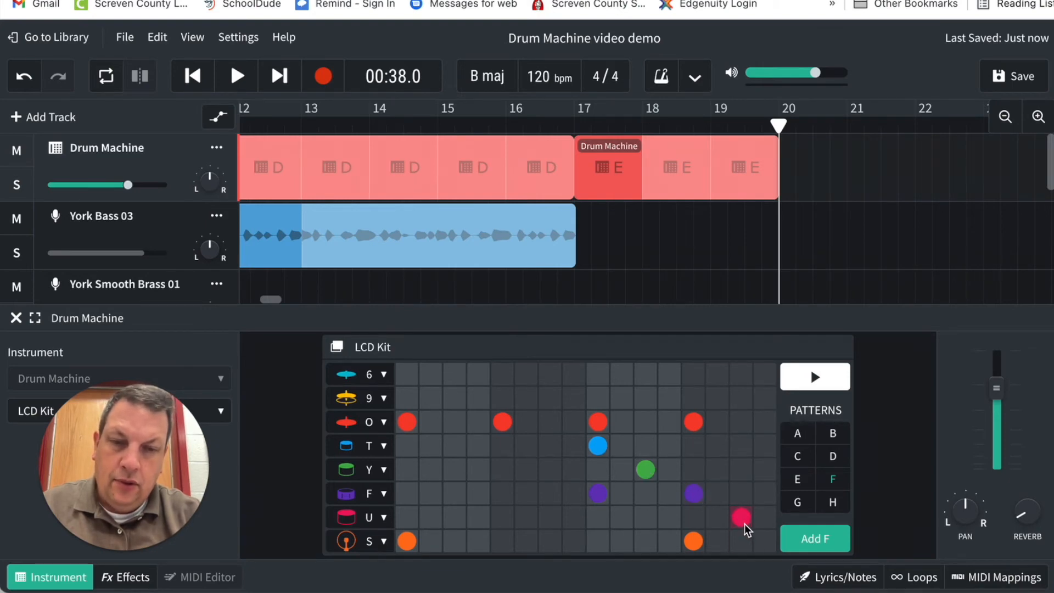
Step: Replace the F hit on step 13 of pattern F with a U hit and audition the pattern
click(694, 516)
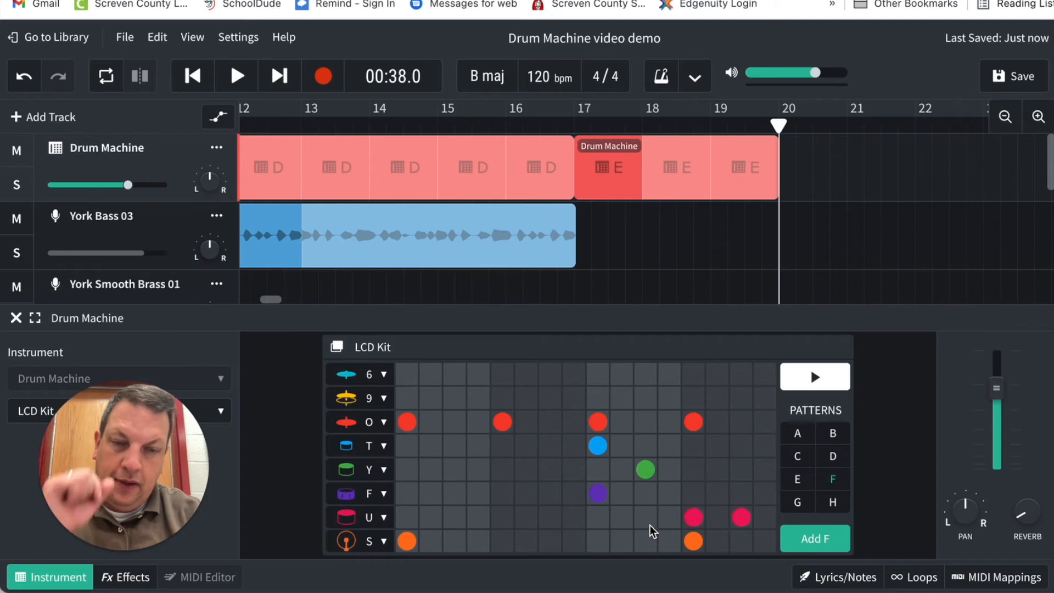
click(799, 383)
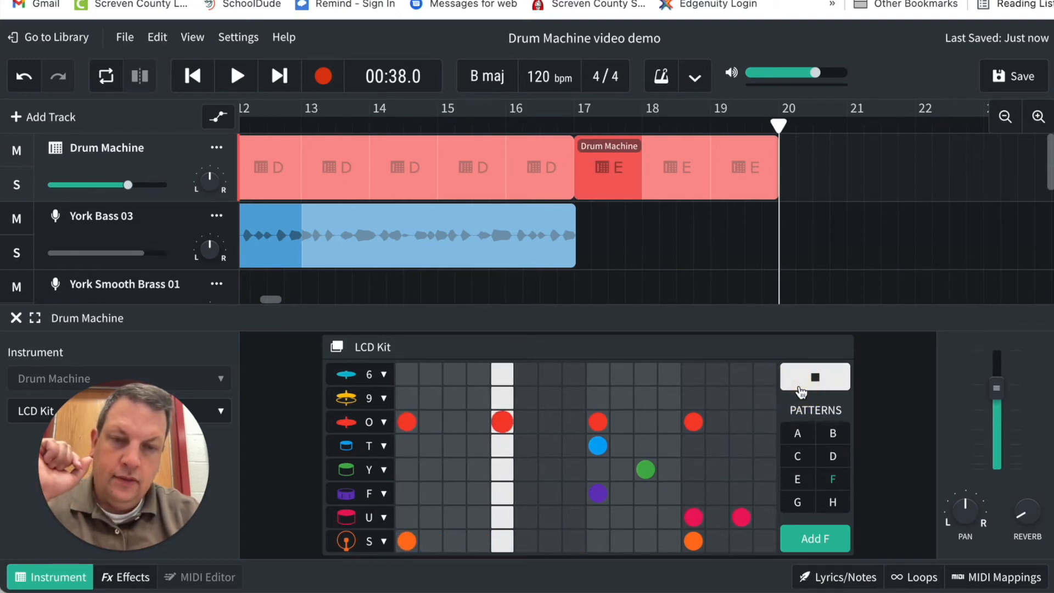
click(803, 380)
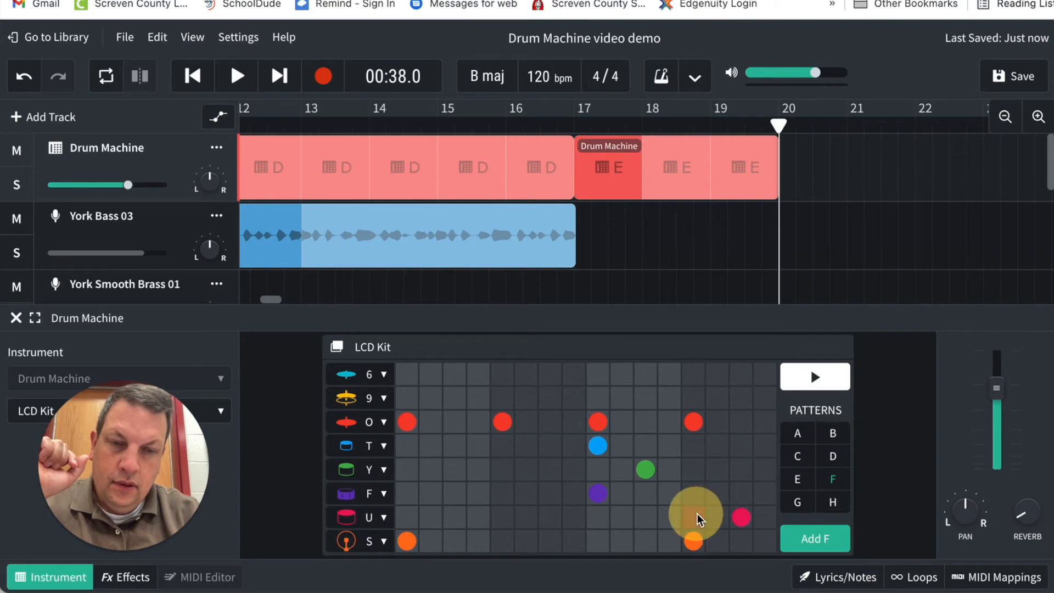
Step: Replace the U hits of pattern F with a T hit on step 13 and a Y hit on step 15, and play it back
click(699, 444)
click(736, 469)
click(740, 468)
click(816, 379)
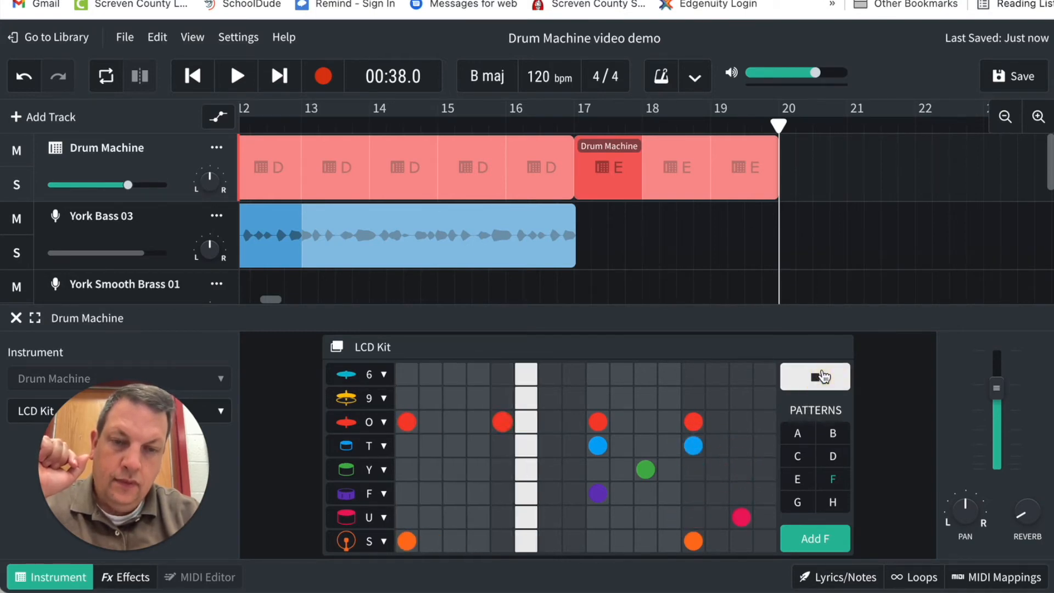
click(746, 473)
click(739, 523)
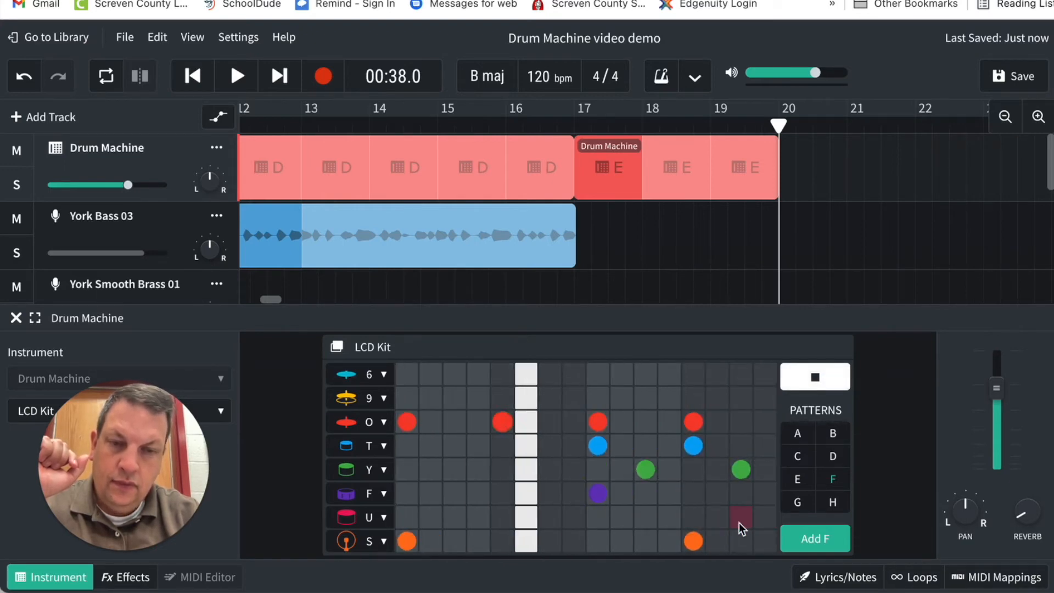
click(815, 378)
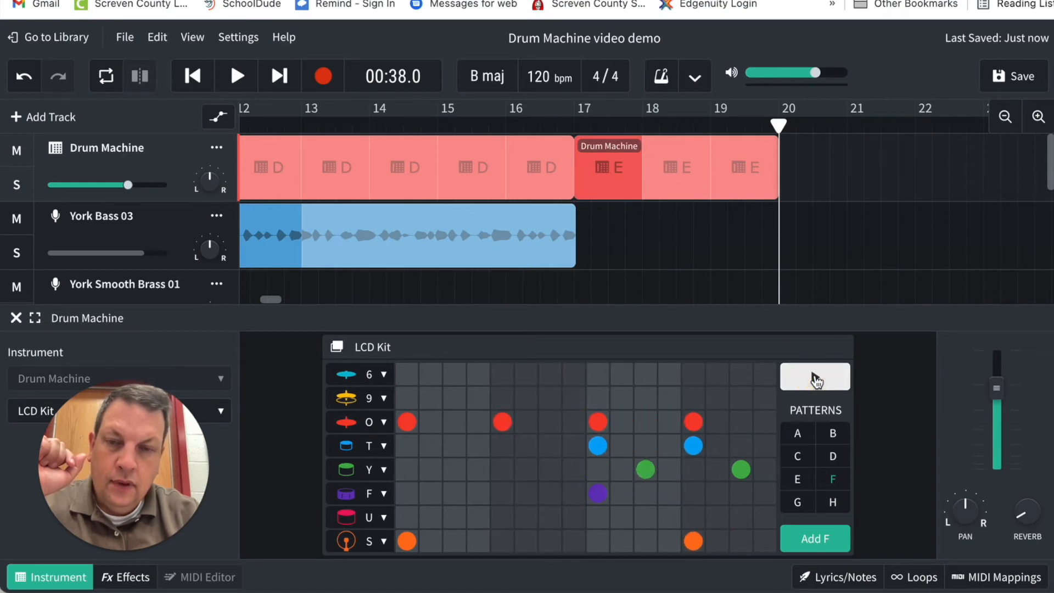
Step: Add a hit on step 13 of row 6 in pattern F and audition the pattern twice
click(694, 391)
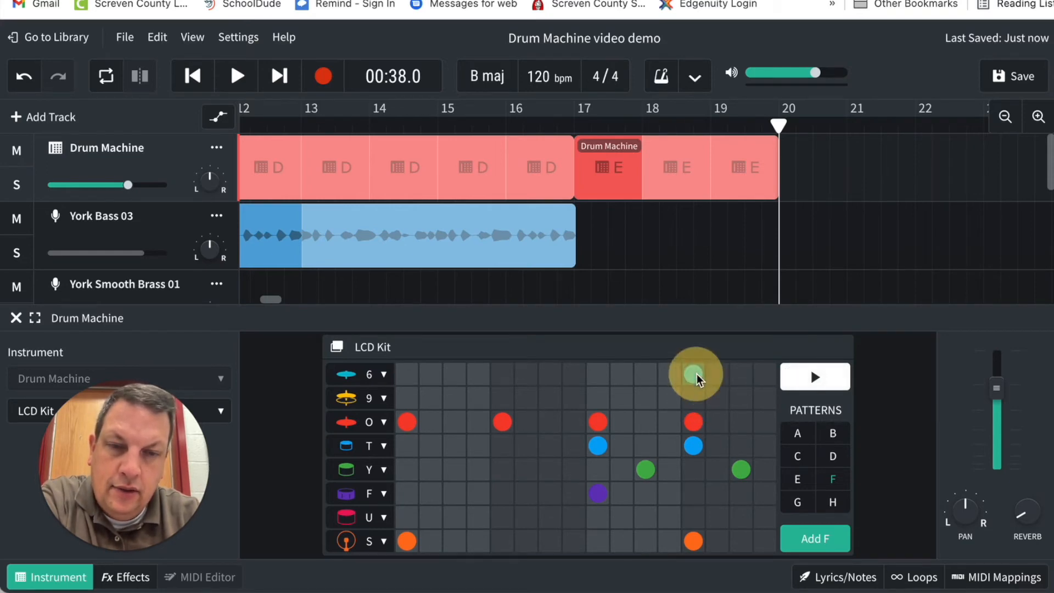
click(803, 379)
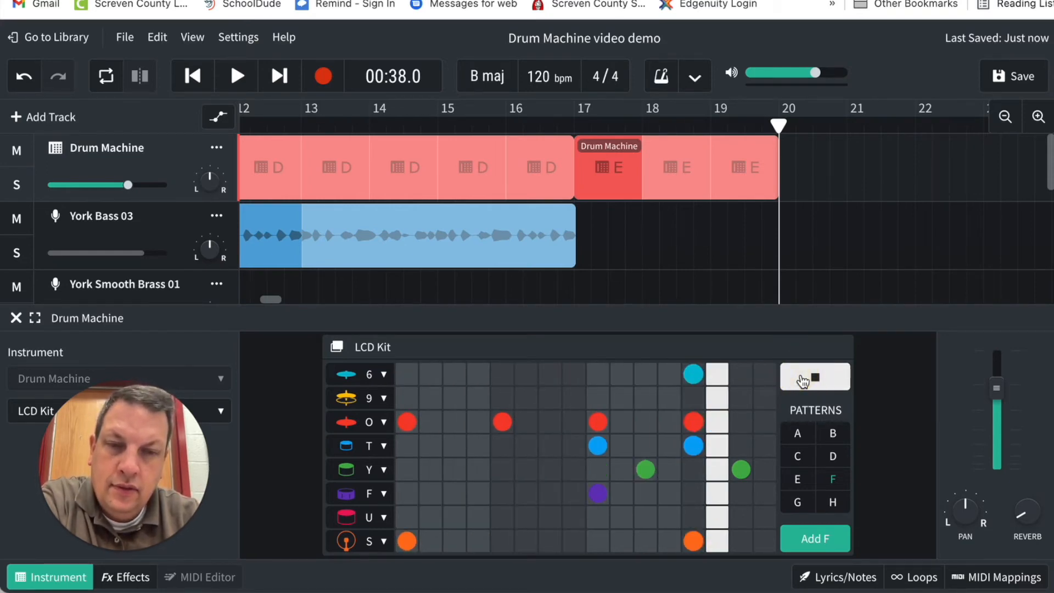
click(803, 379)
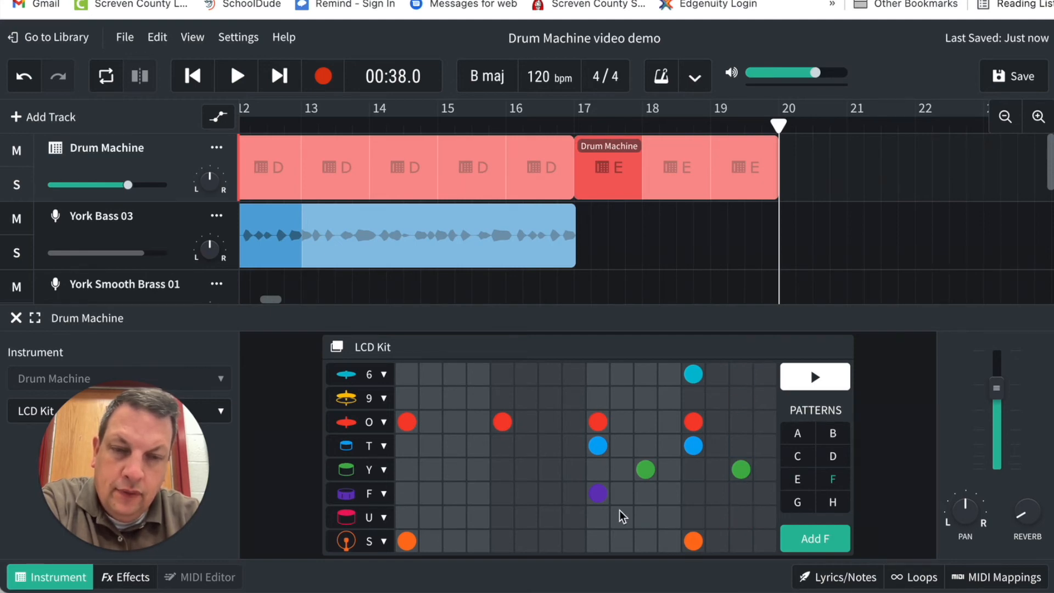
click(815, 378)
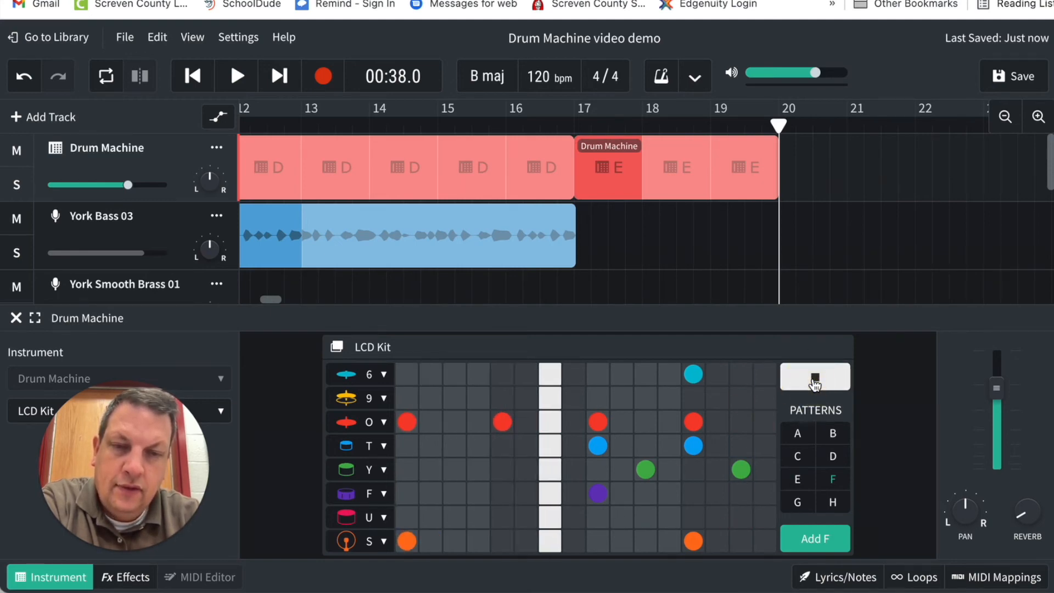
click(814, 379)
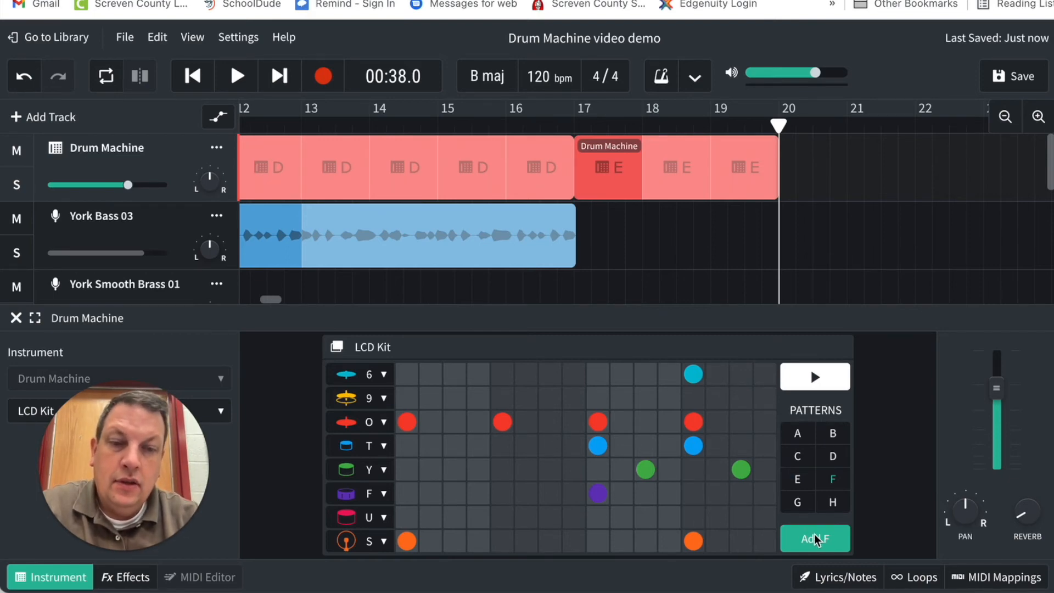
Step: Add pattern F to the Drum Machine track at bar 20 and play the song from bar 17
click(848, 532)
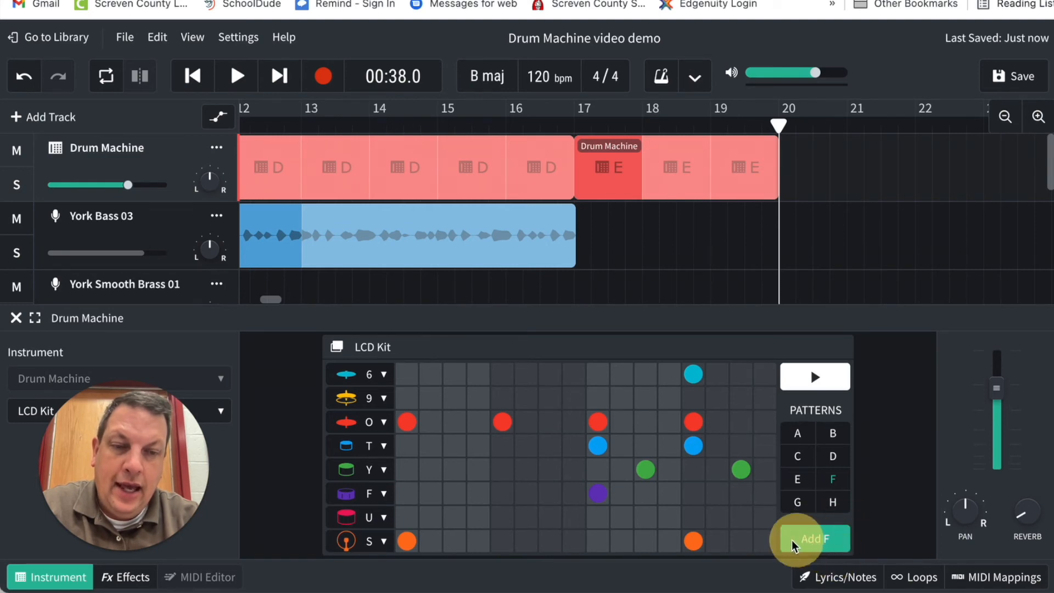
click(818, 537)
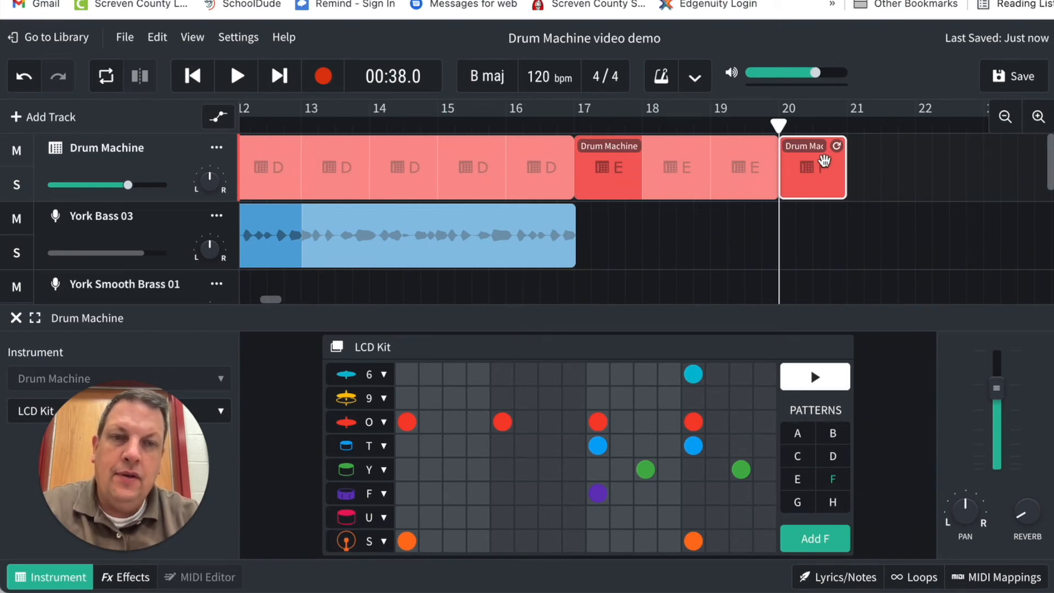
click(575, 124)
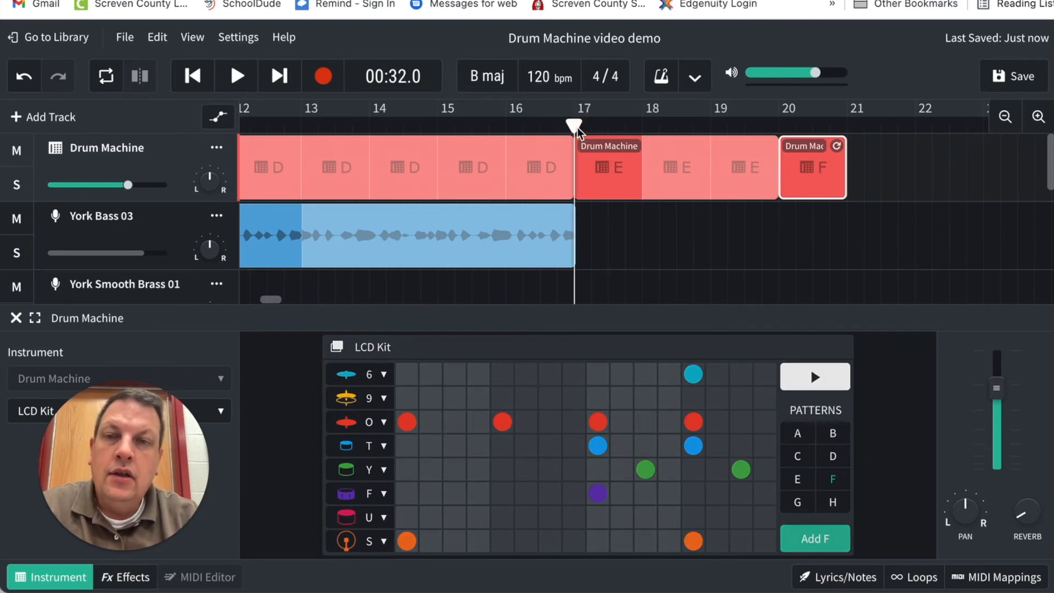
click(573, 123)
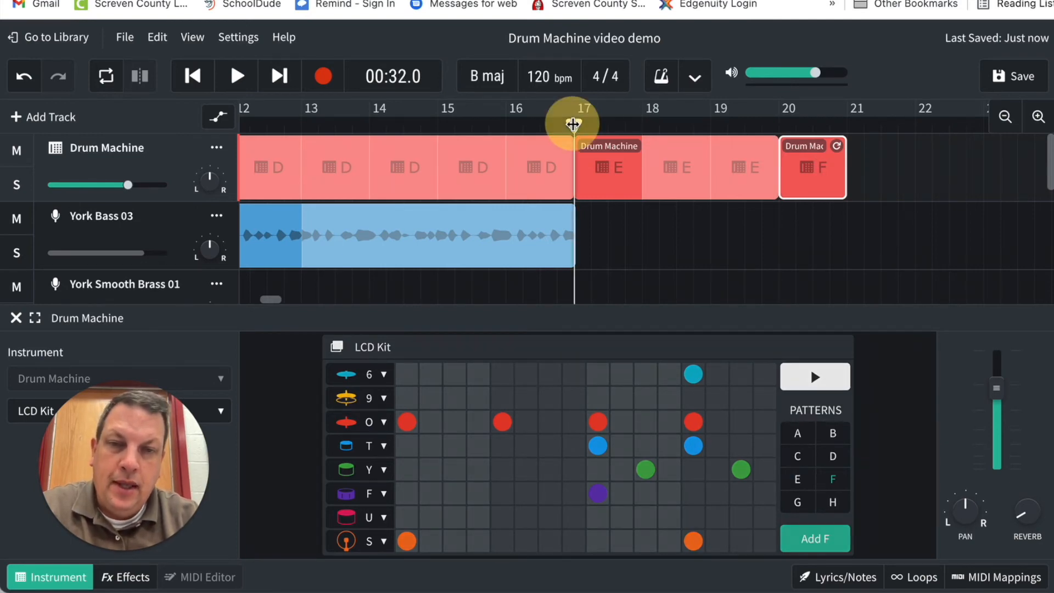
key(space)
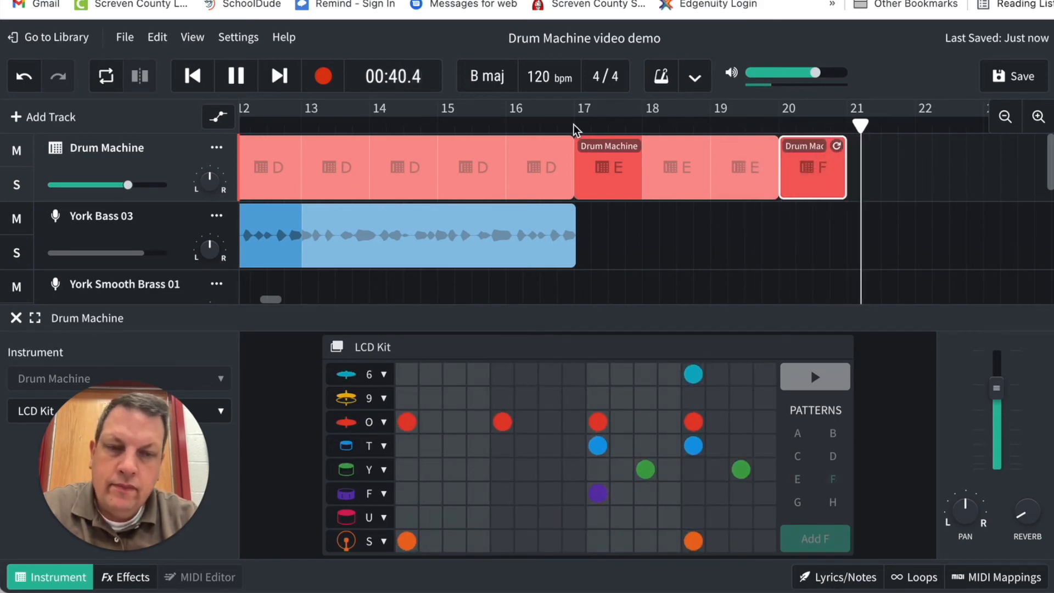
Step: Stop playback and copy the three-bar pattern E region that starts at bar 17 of the Drum Machine track
key(space)
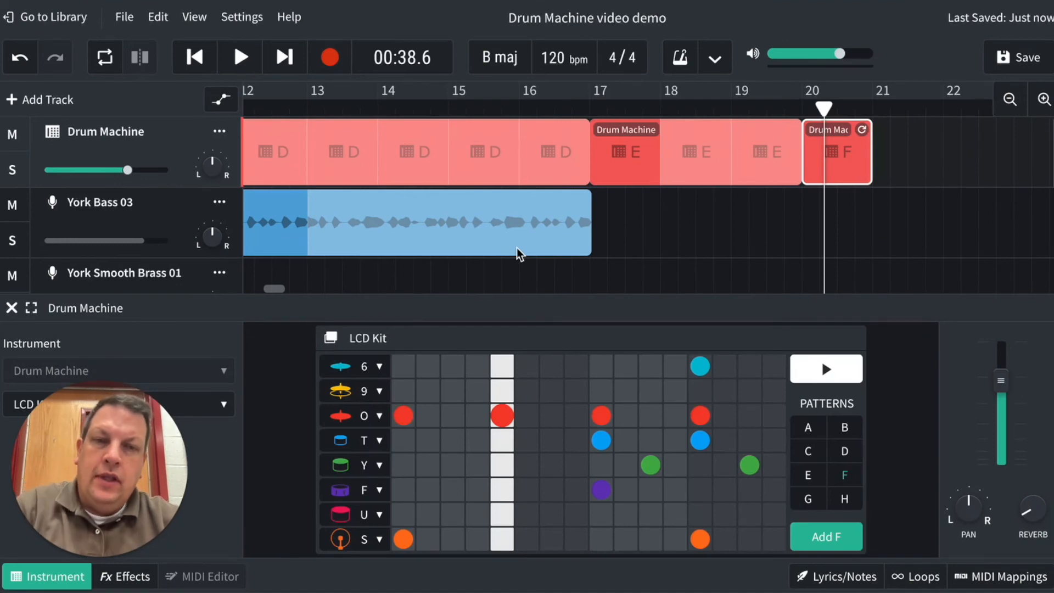
scroll(734, 216, right, 5)
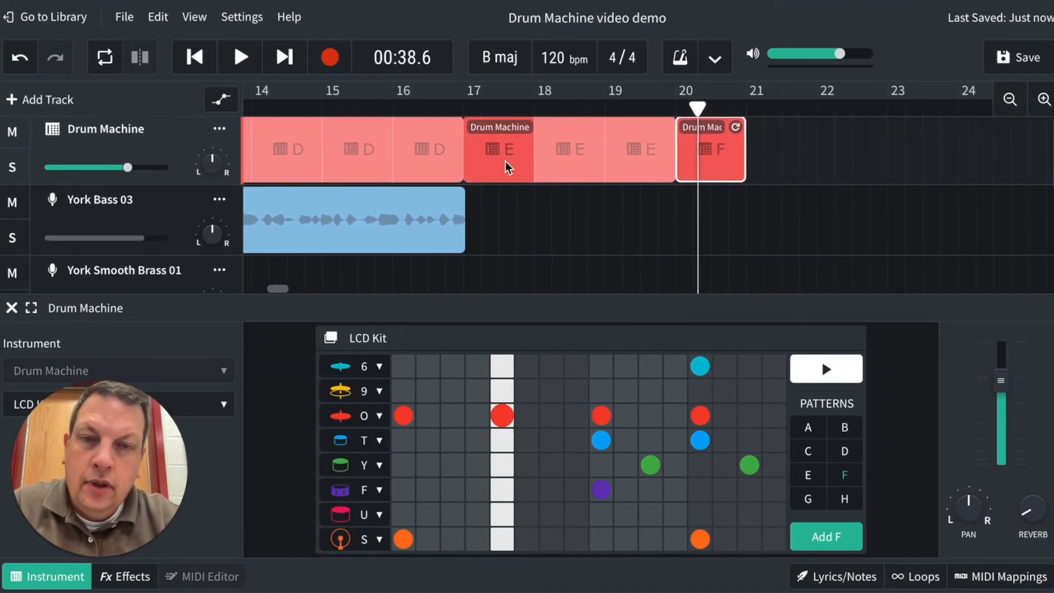
click(737, 170)
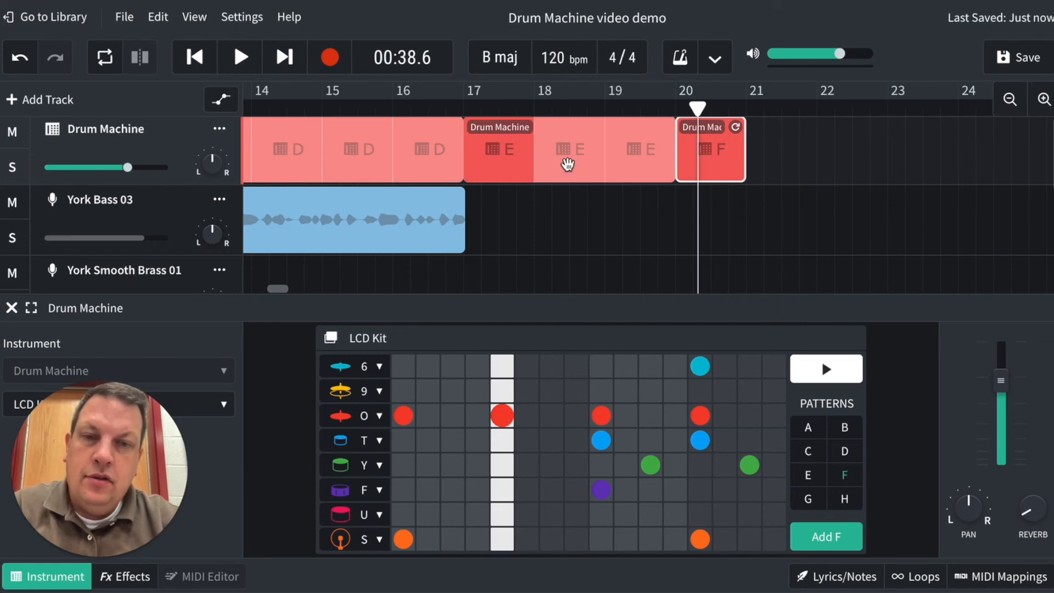
click(515, 170)
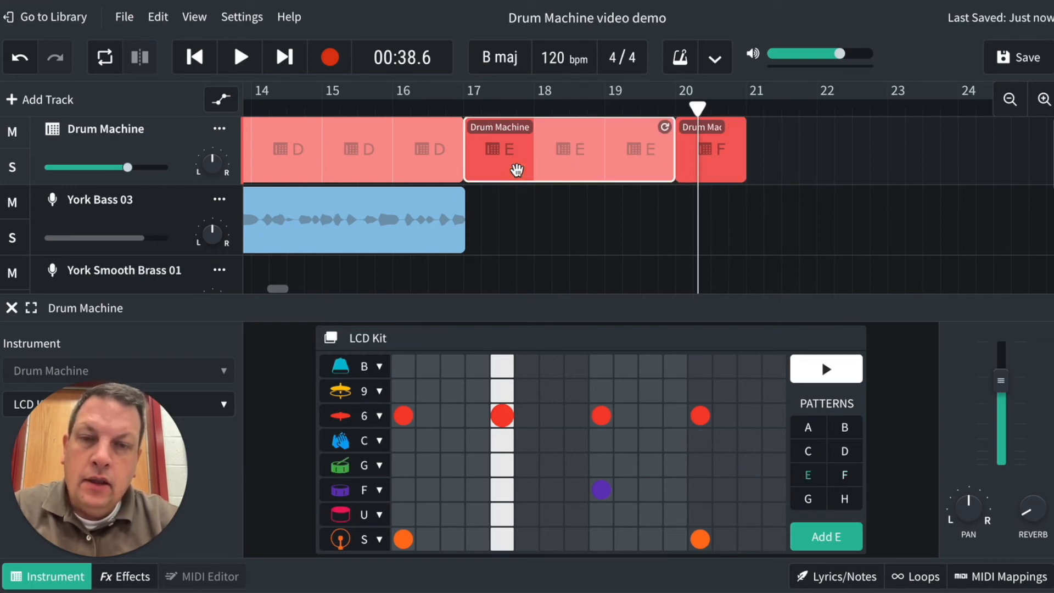
click(556, 165)
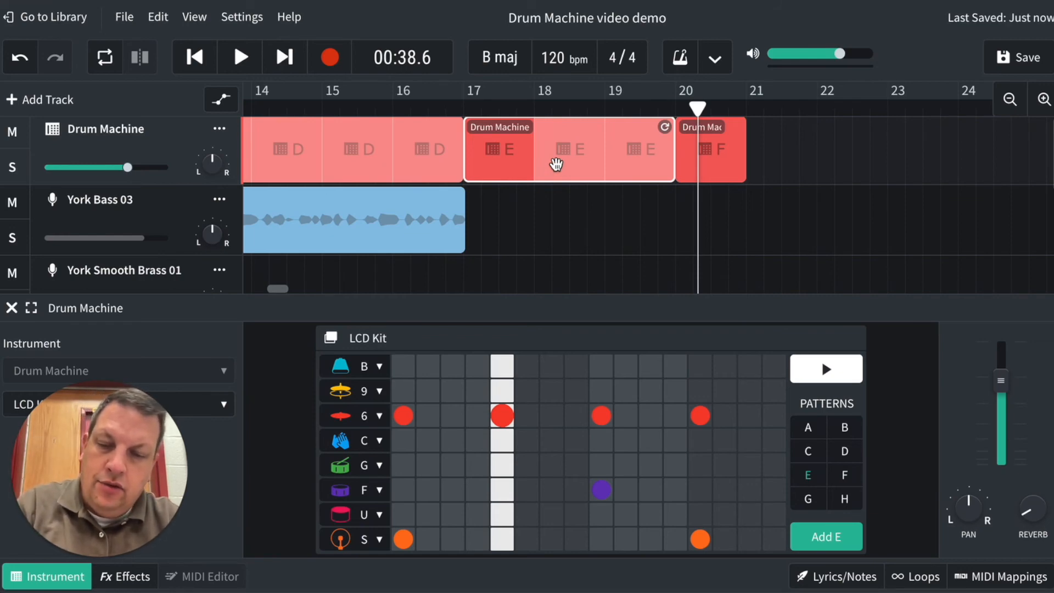
key(c)
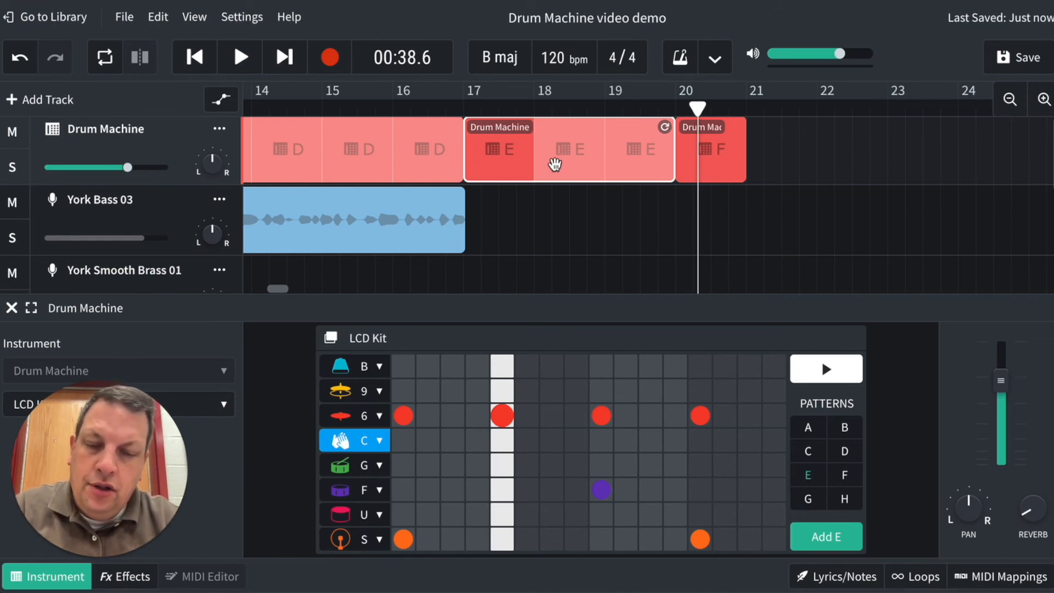
right_click(555, 168)
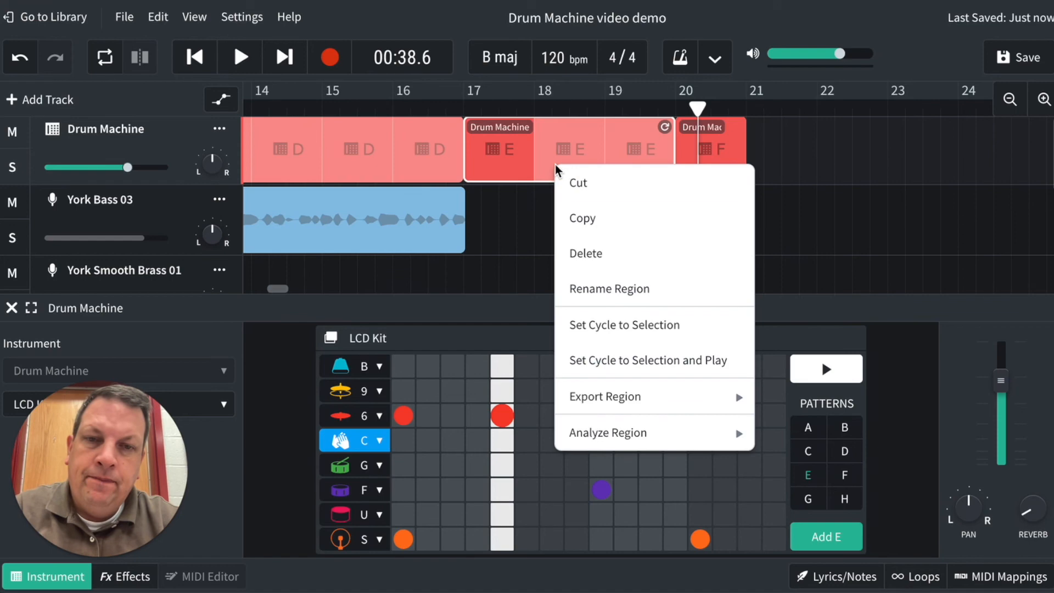
click(585, 221)
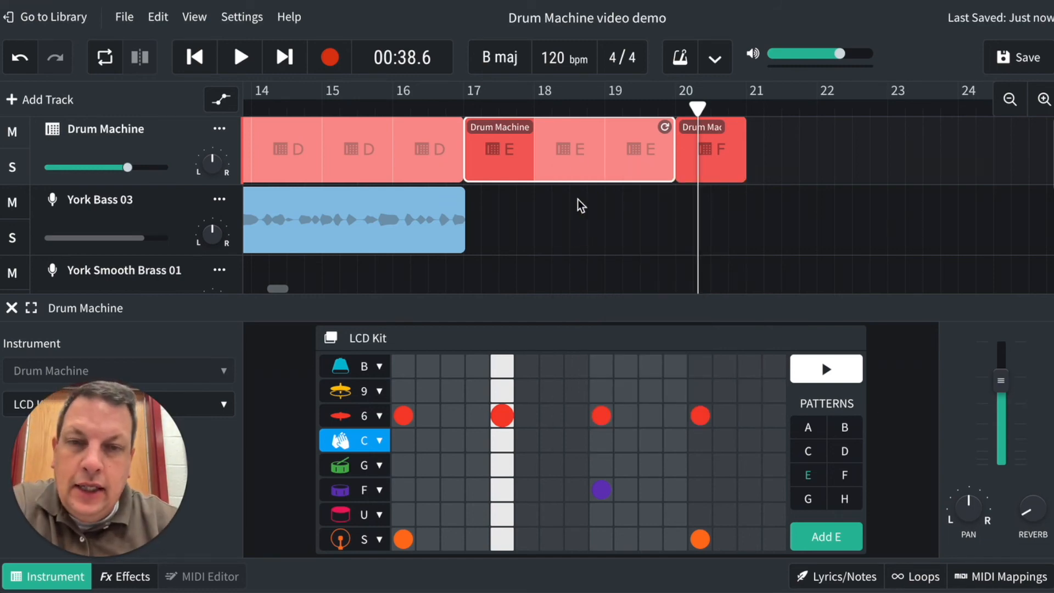
right_click(582, 139)
click(598, 193)
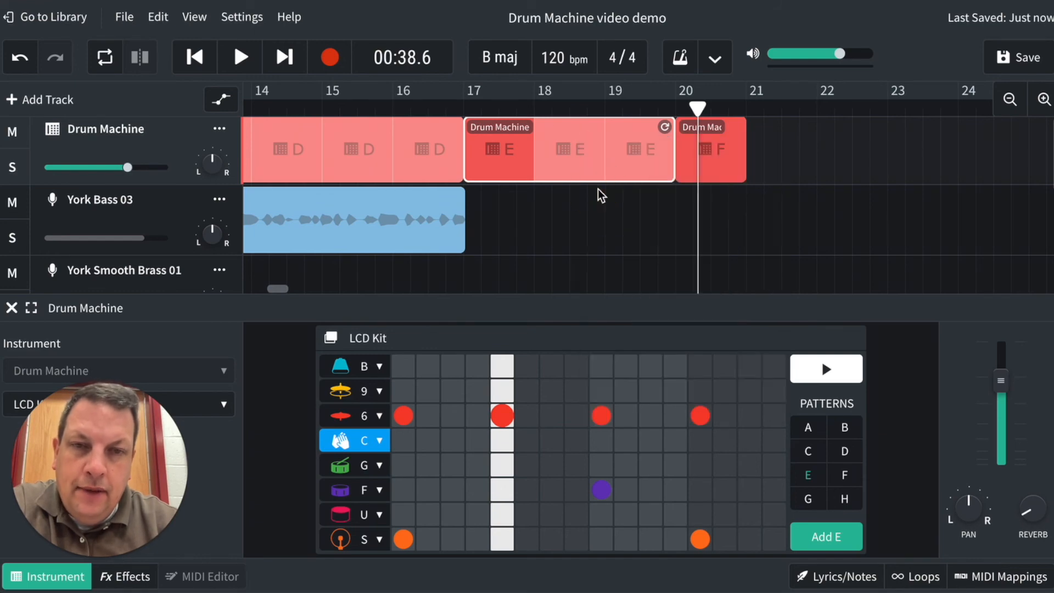
Step: Paste the copied pattern E region onto the Drum Machine track at bar 21
click(747, 107)
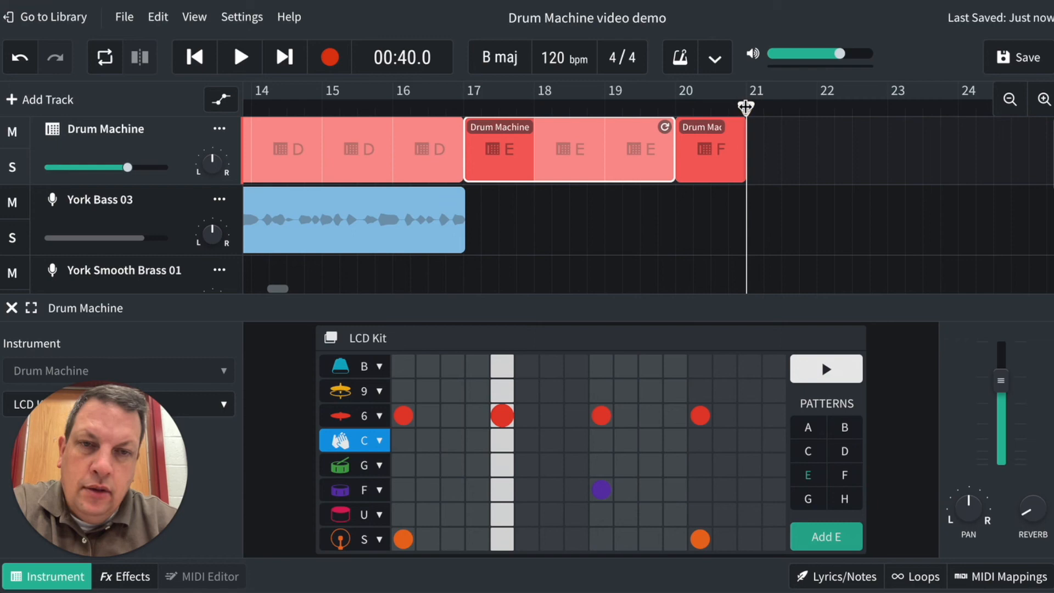
right_click(782, 148)
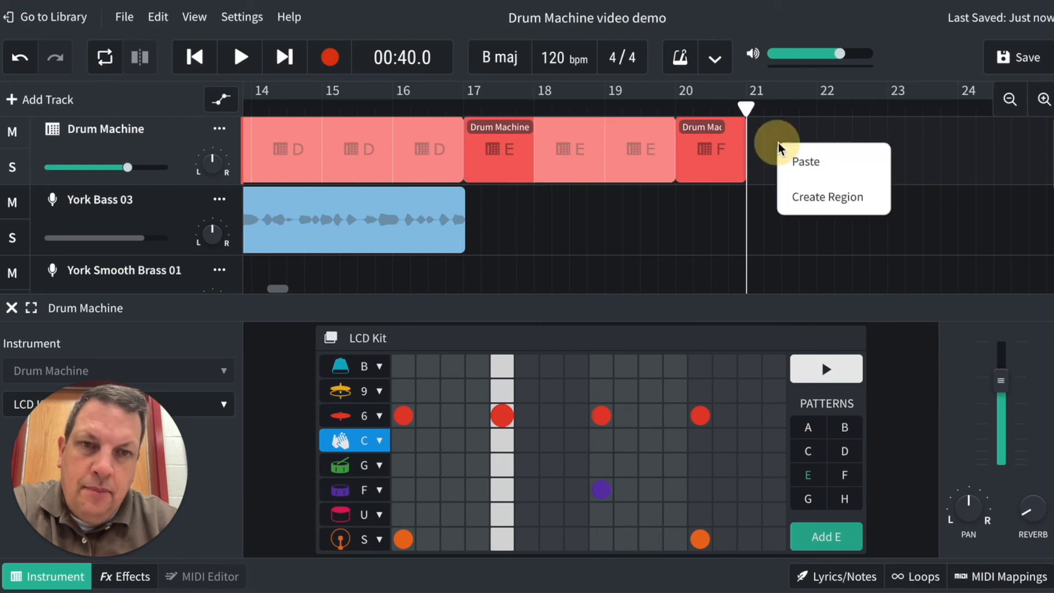
click(790, 160)
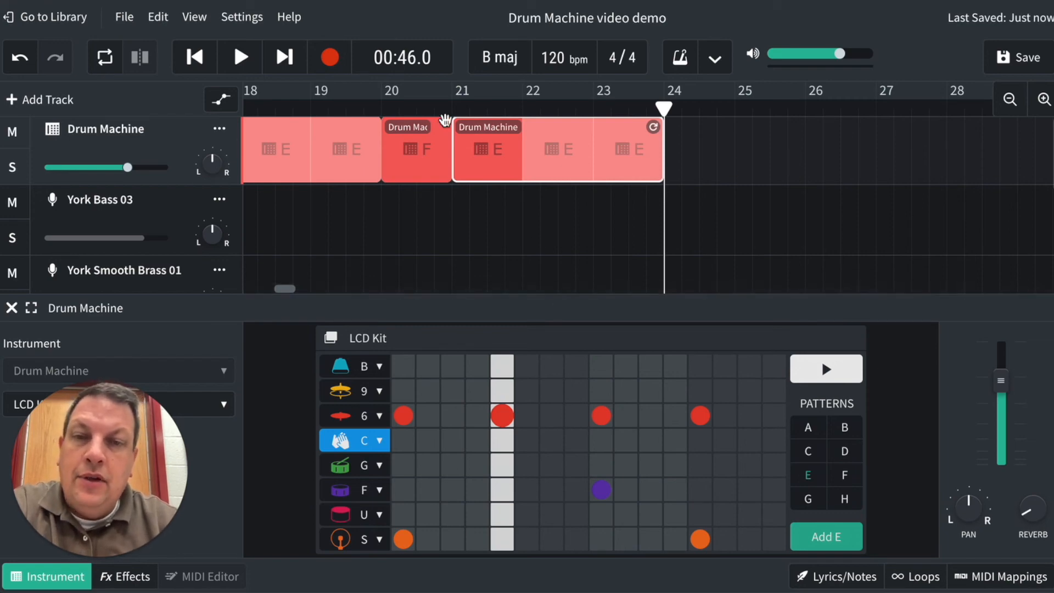
Step: Copy the pattern F region at bar 20 and paste it onto the Drum Machine track at bar 24
scroll(412, 170, left, 2)
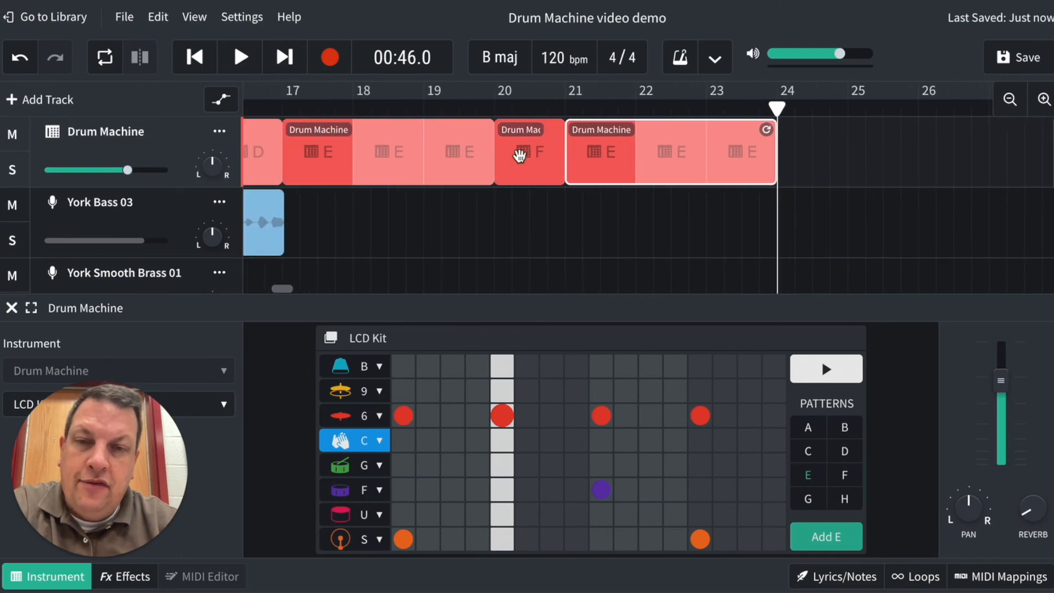
click(526, 152)
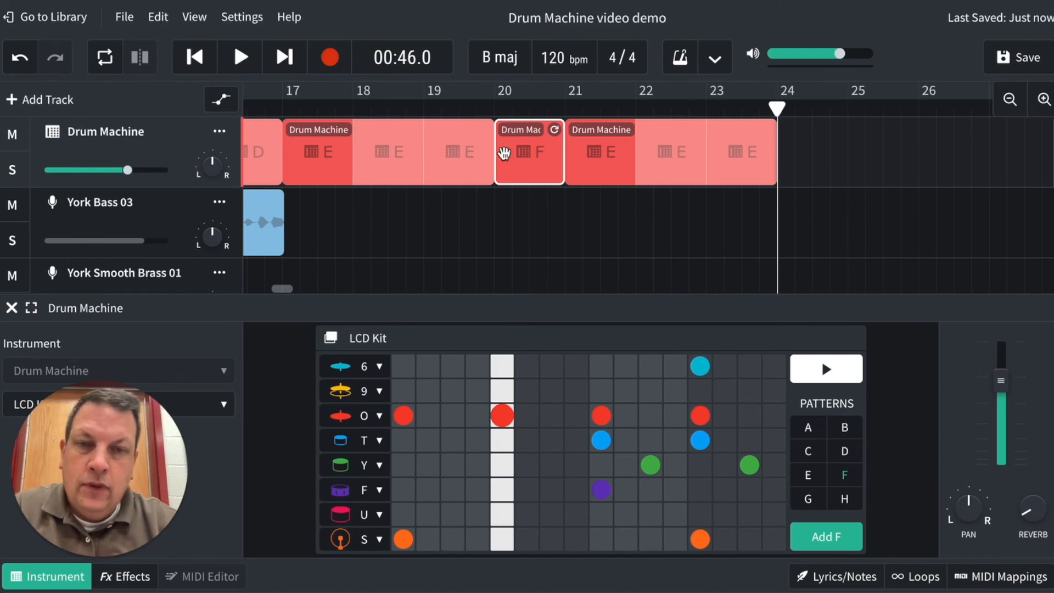
right_click(526, 154)
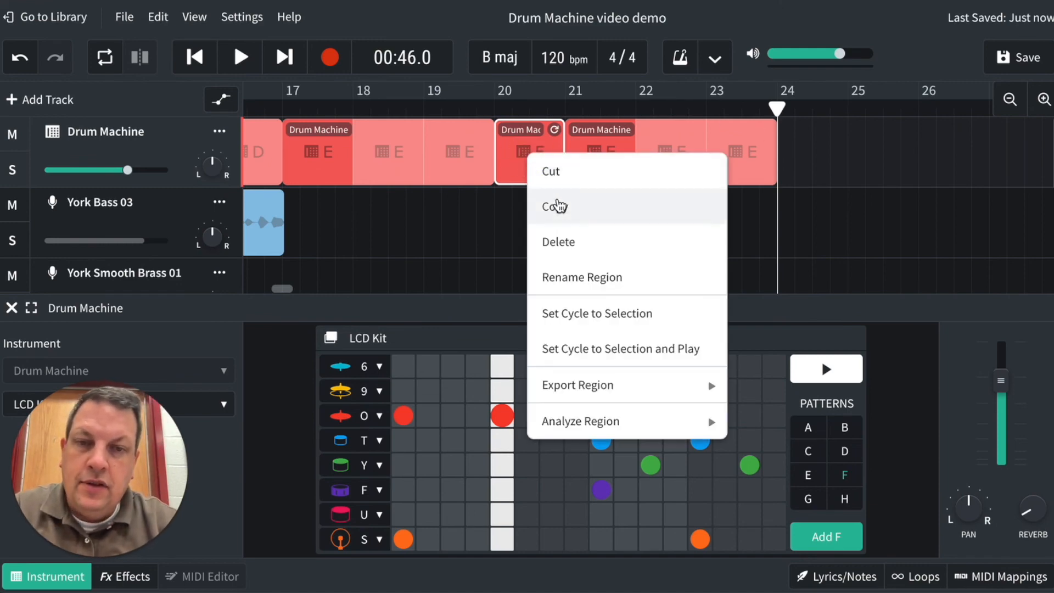
click(557, 206)
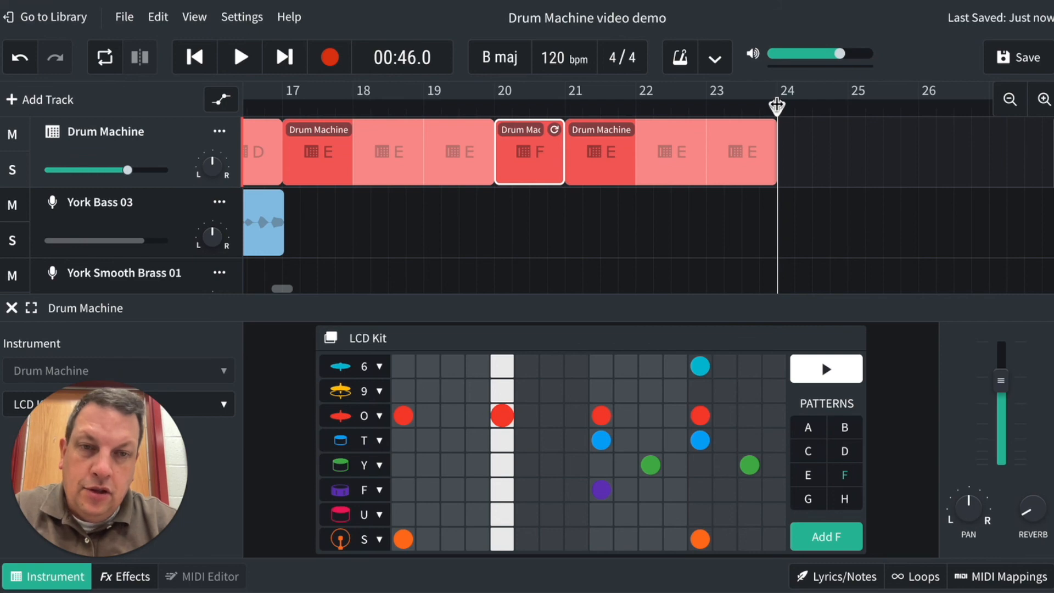
right_click(794, 145)
click(813, 164)
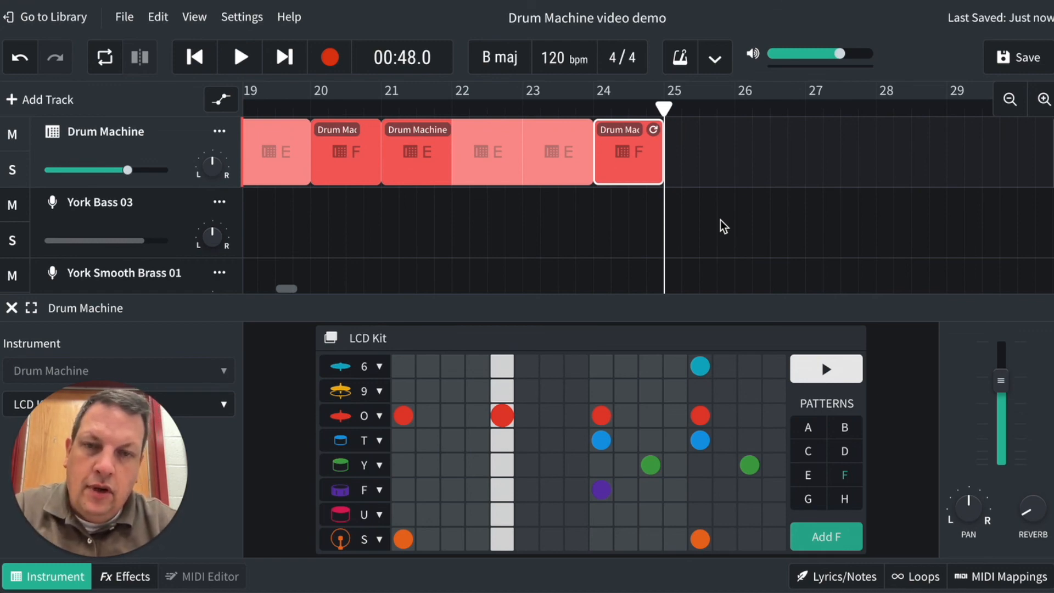
Step: Play the song twice from bar 17 through the pasted E and F regions, and pause at the end
scroll(626, 225, left, 5)
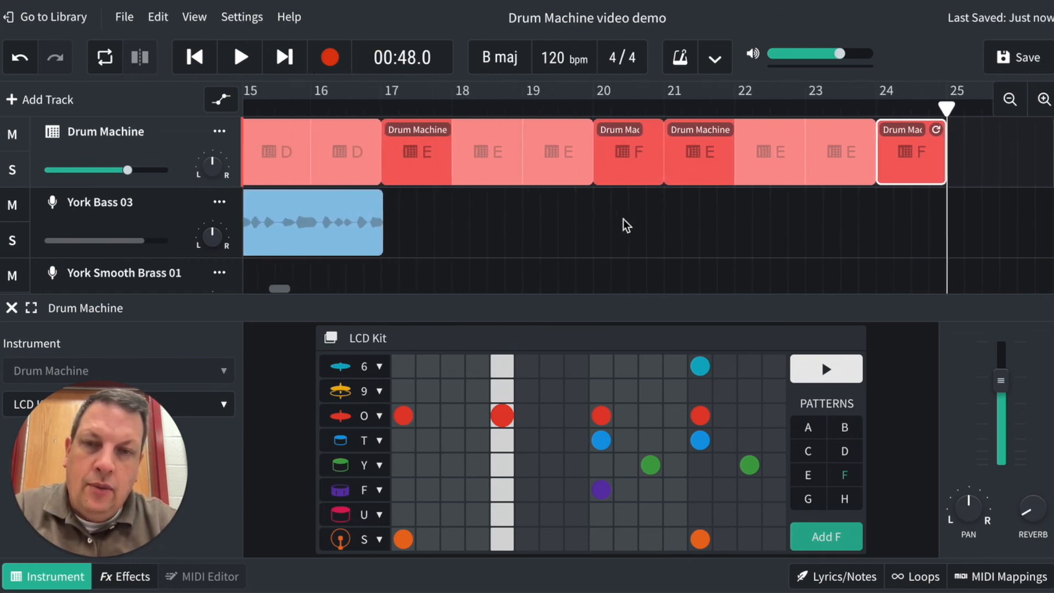
scroll(625, 225, right, 1)
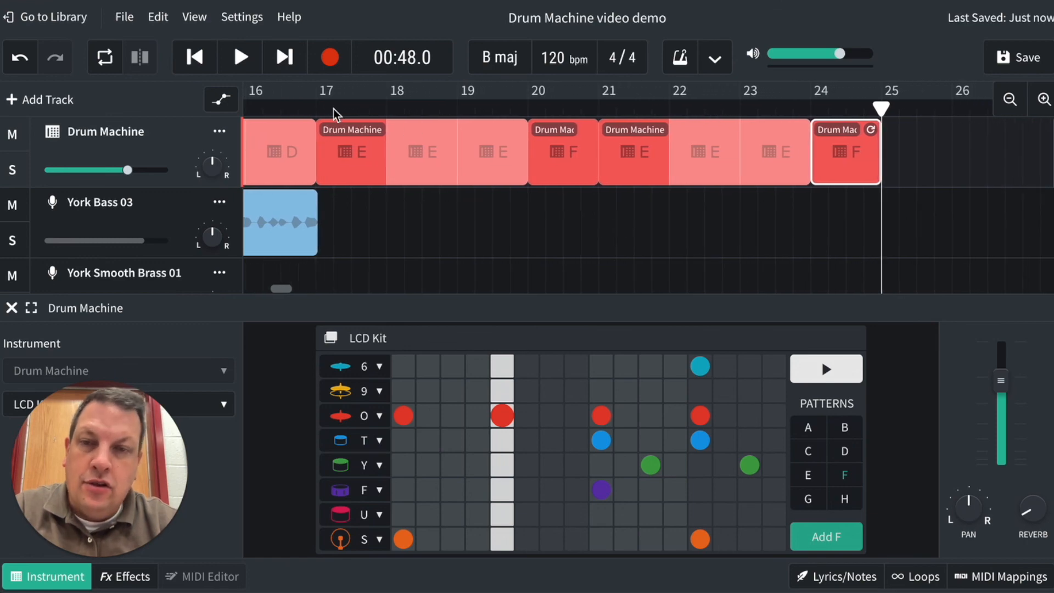
click(317, 108)
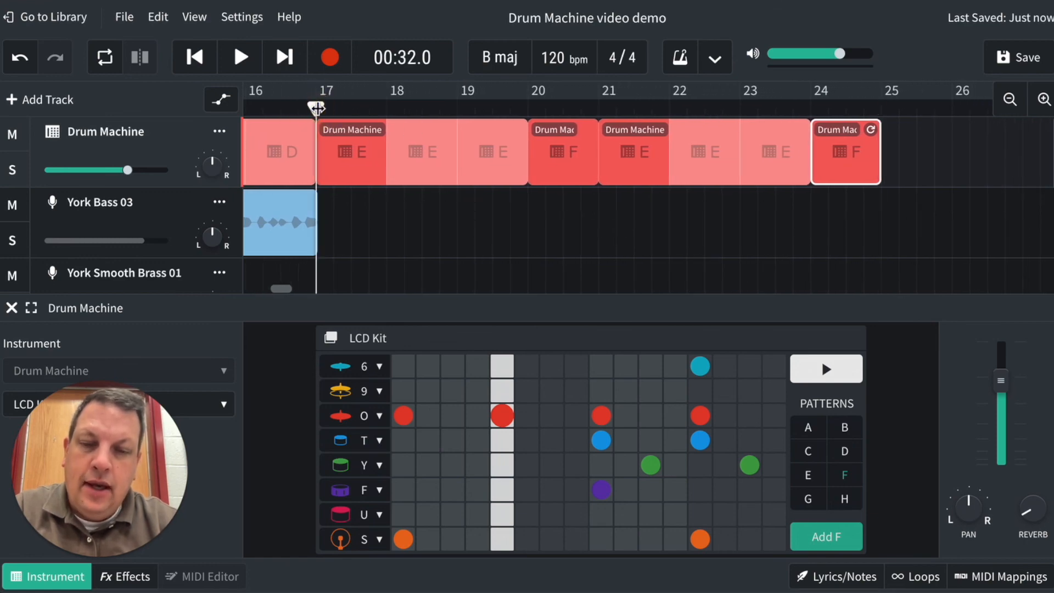
key(space)
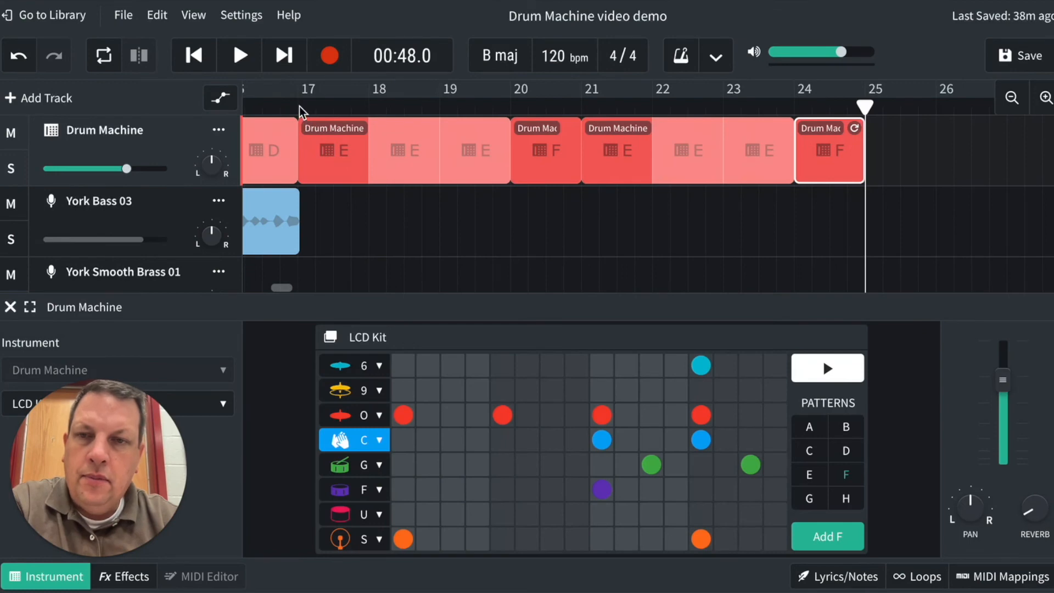
click(298, 106)
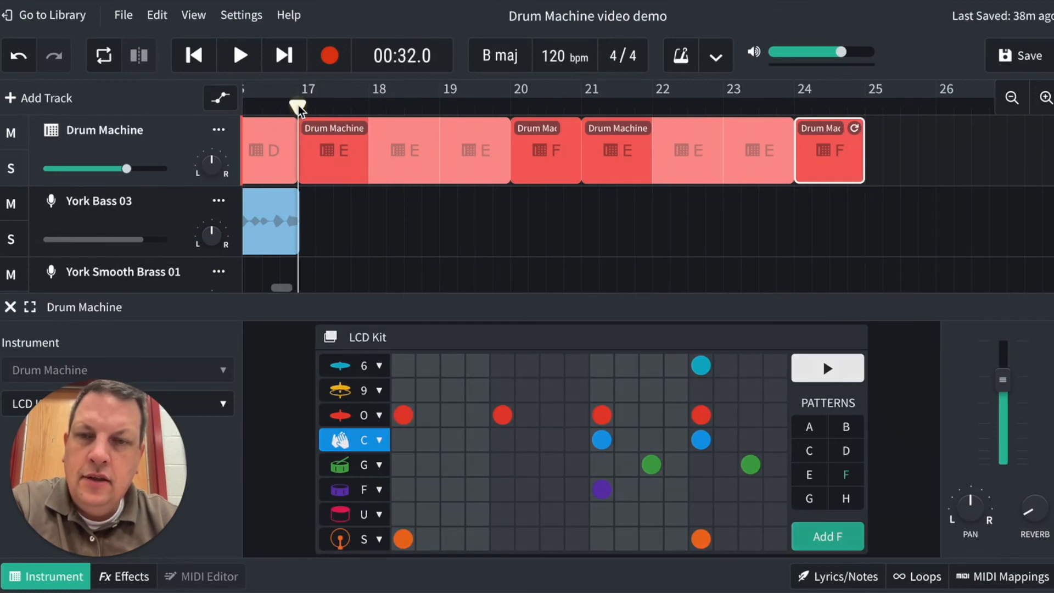
click(240, 55)
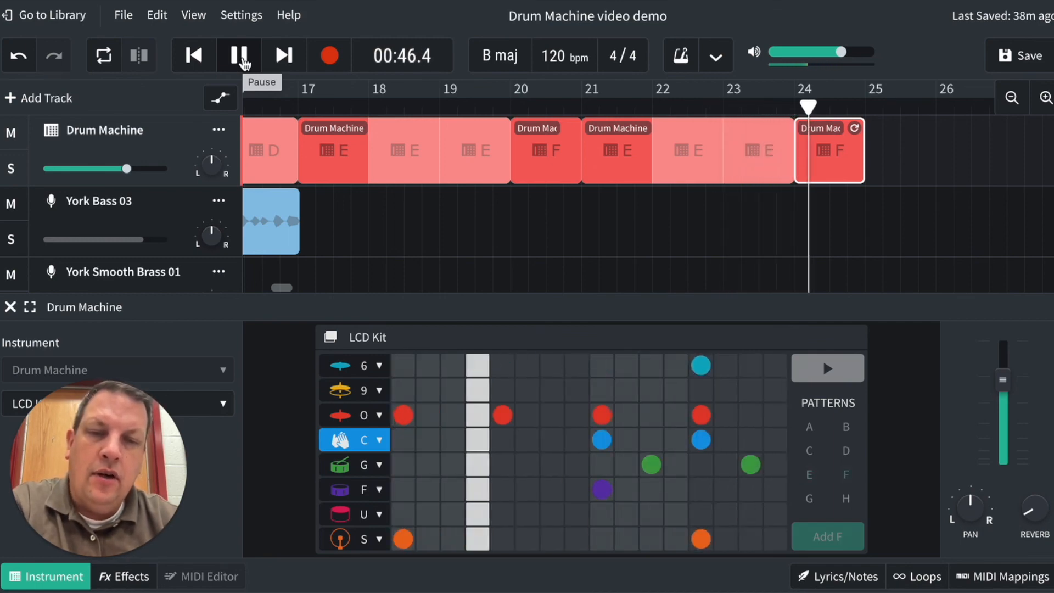
click(240, 55)
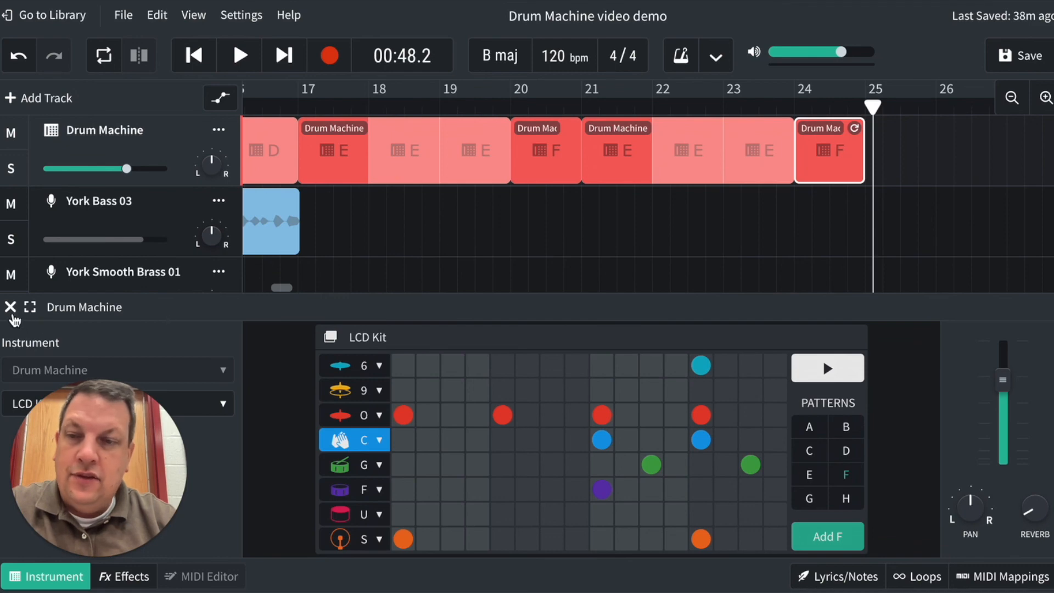
Step: Close the Drum Machine instrument editor and save the project
click(11, 307)
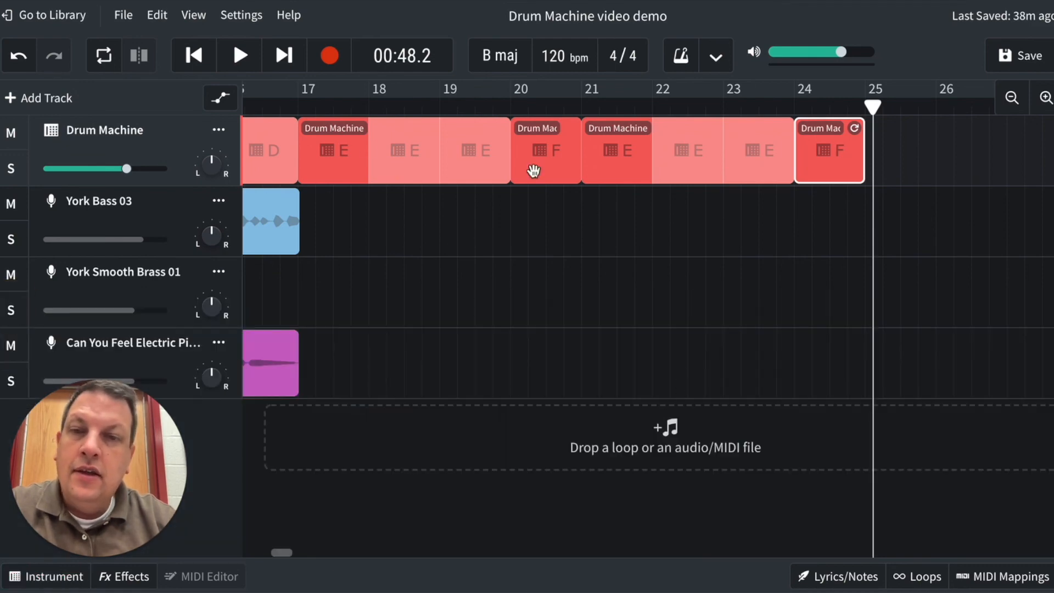
click(1031, 56)
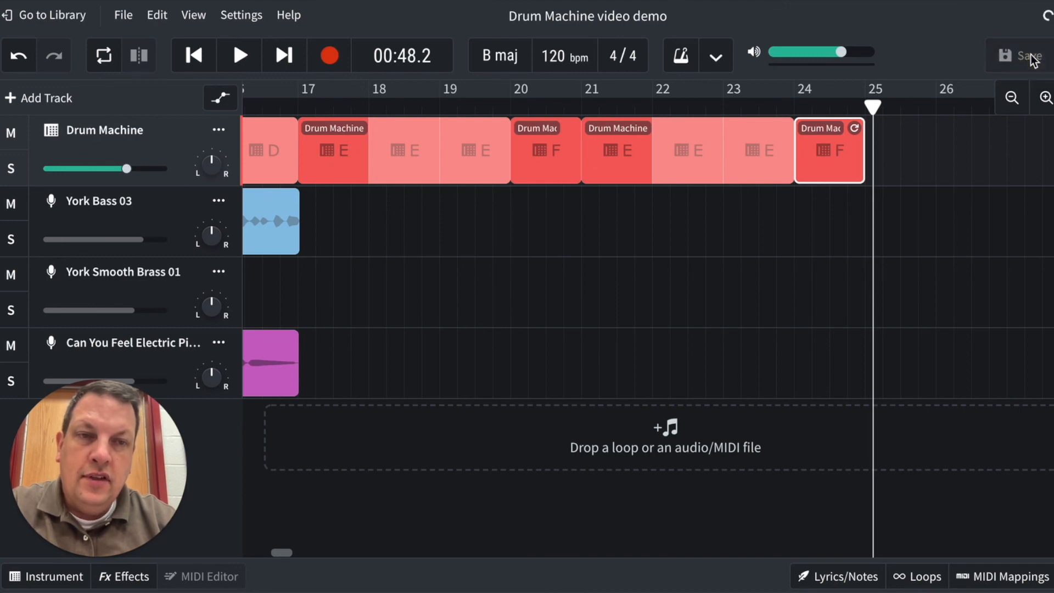